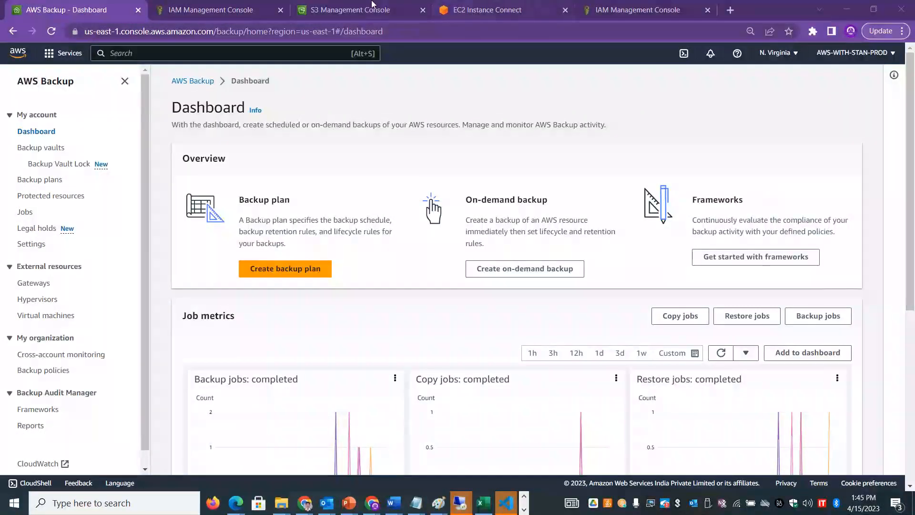
Examine the contents of the S3 buckets stanbkpdemo and stanbucket222
{"action": "left_click", "coordinate": [352, 9]}
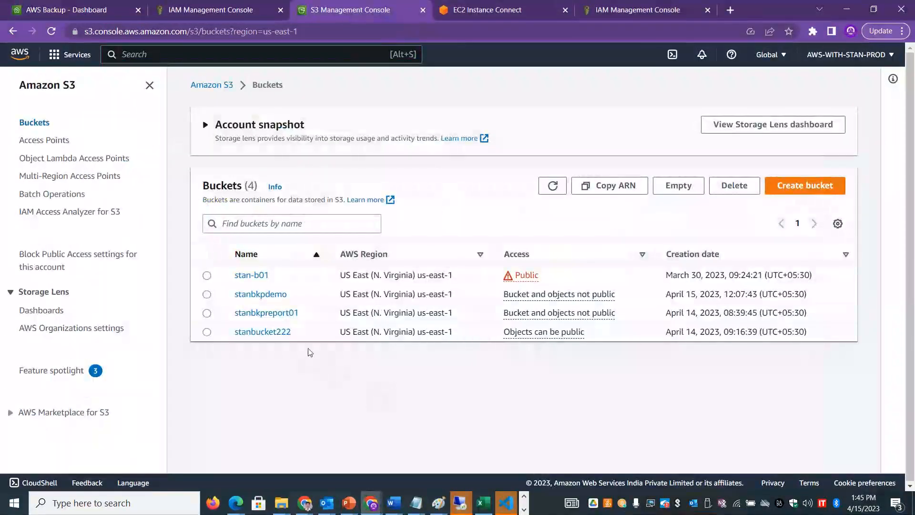
{"action": "left_click", "coordinate": [279, 295]}
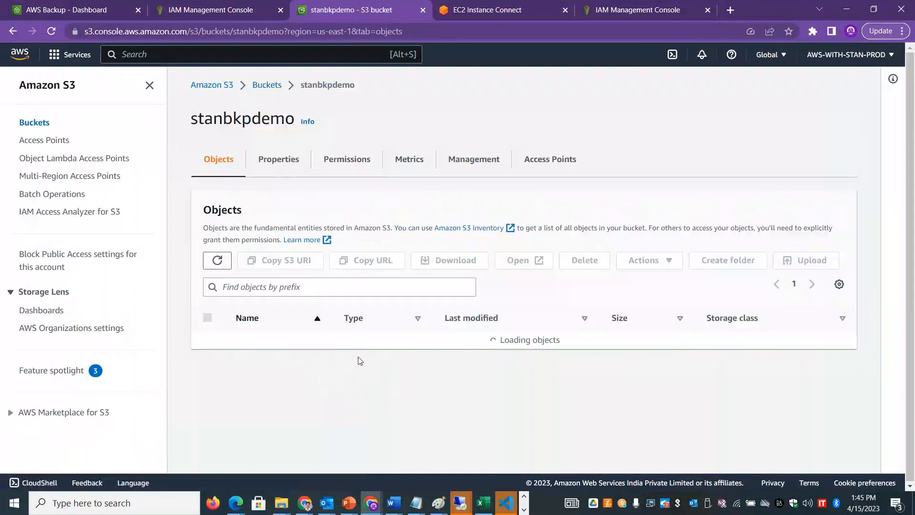
{"action": "double_click", "coordinate": [243, 118]}
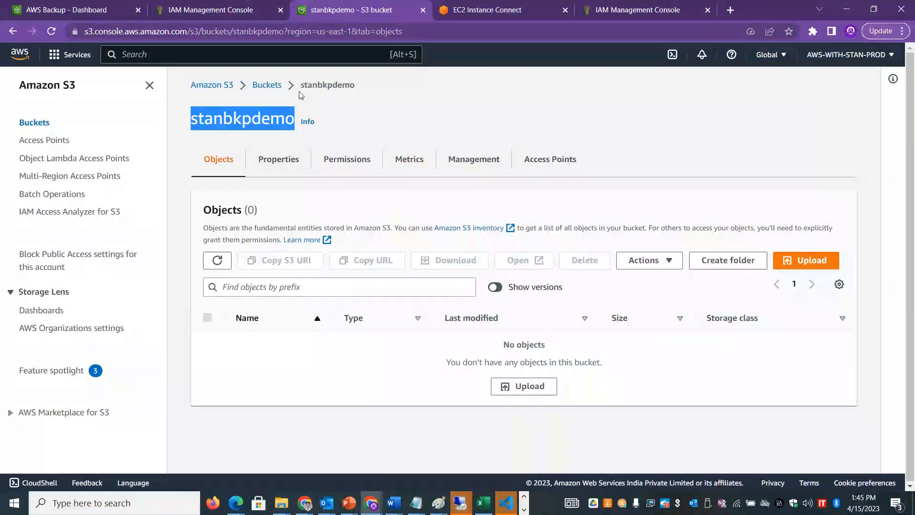
{"action": "left_click", "coordinate": [268, 85]}
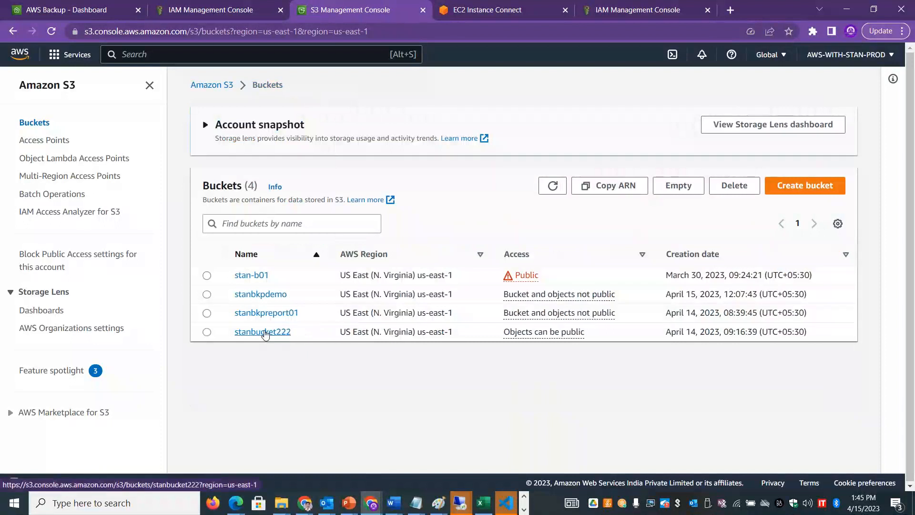
{"action": "left_click", "coordinate": [281, 337]}
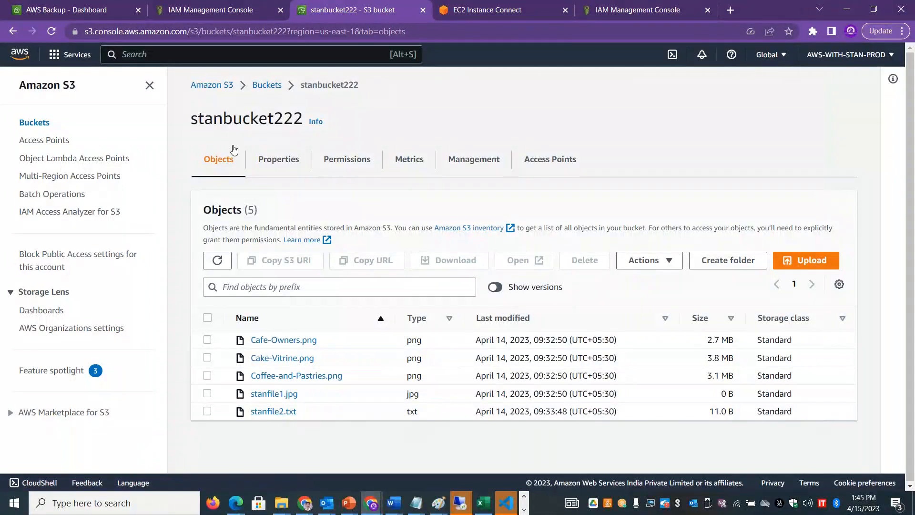
{"action": "double_click", "coordinate": [216, 119]}
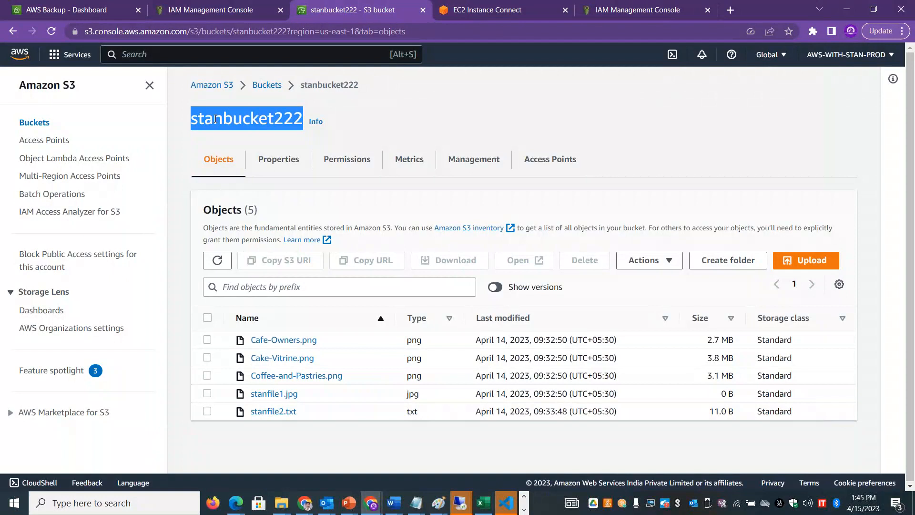
Search the console services for "backup" and open the AWS Backup dashboard
{"action": "left_click", "coordinate": [72, 10]}
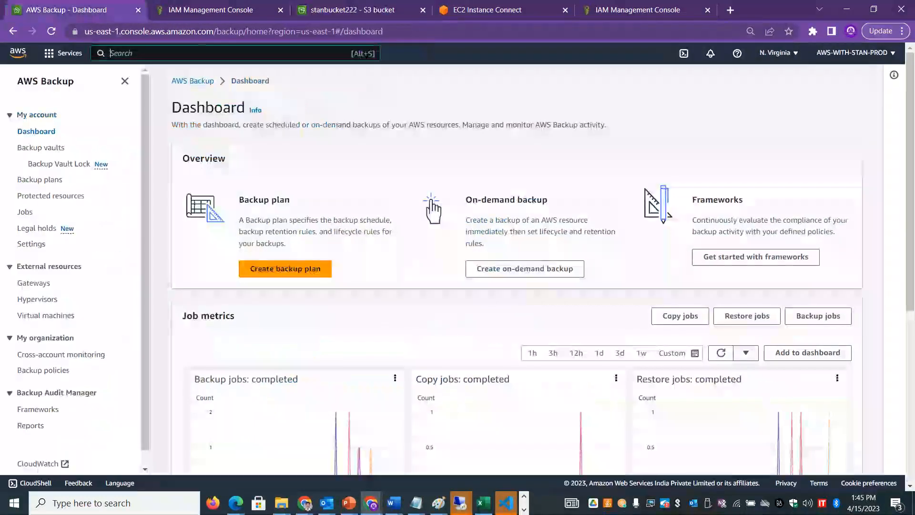
{"action": "left_click", "coordinate": [185, 51]}
{"action": "type", "text": "backup"}
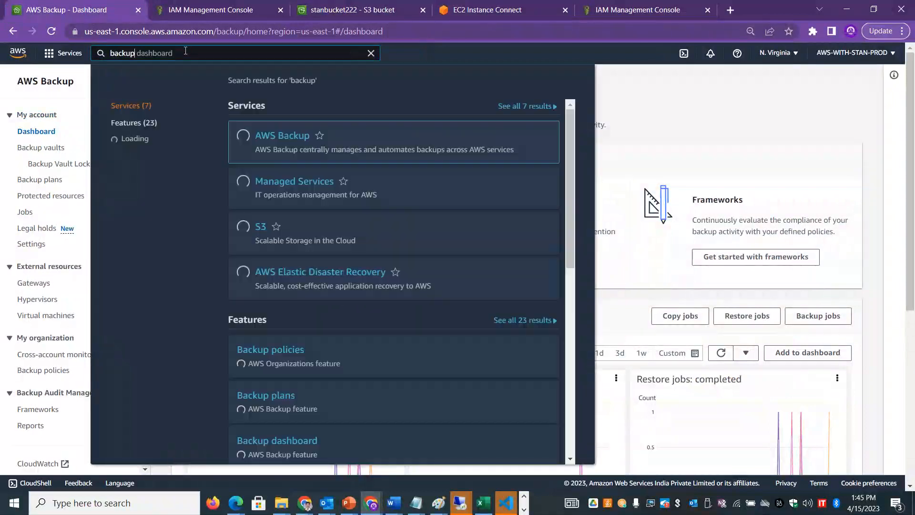
{"action": "left_click", "coordinate": [282, 135]}
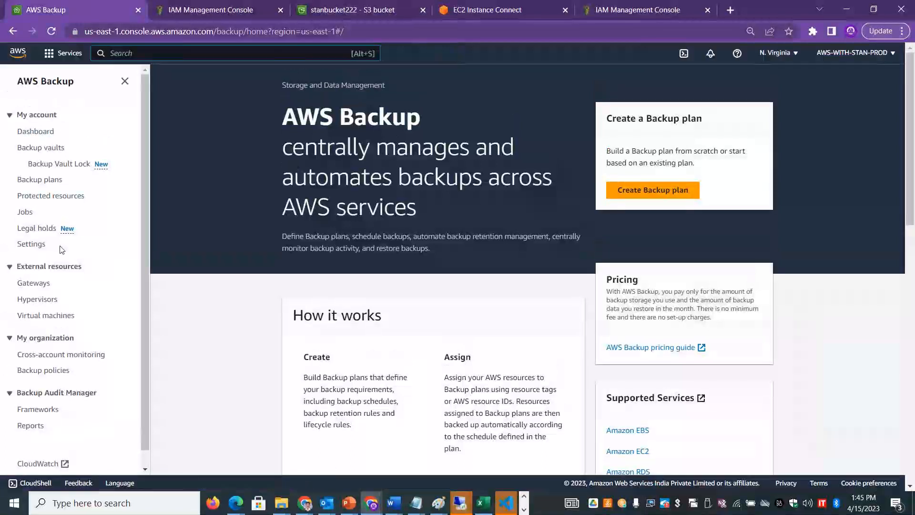
{"action": "left_click", "coordinate": [35, 132]}
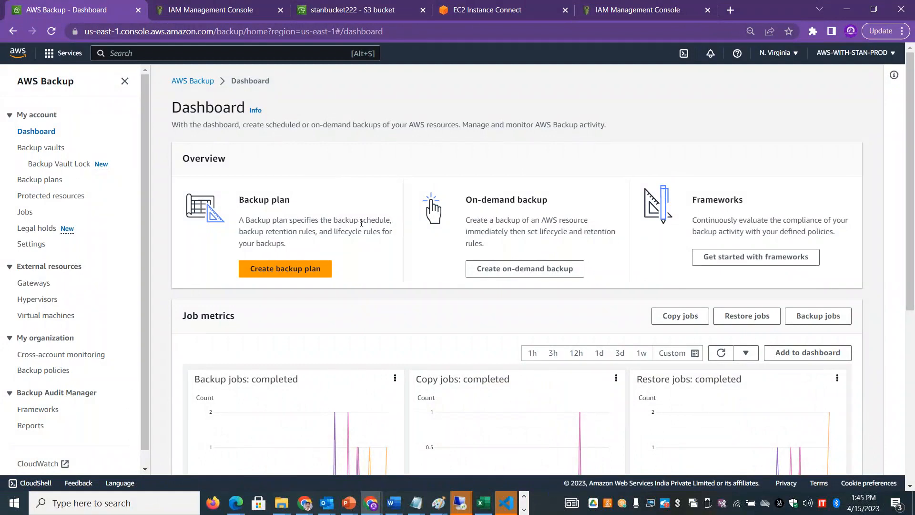
Read the backup plan description covering schedule, retention and lifecycle rules, and view the list of backup vaults
{"action": "left_click_drag", "start_coordinate": [332, 223], "coordinate": [390, 220]}
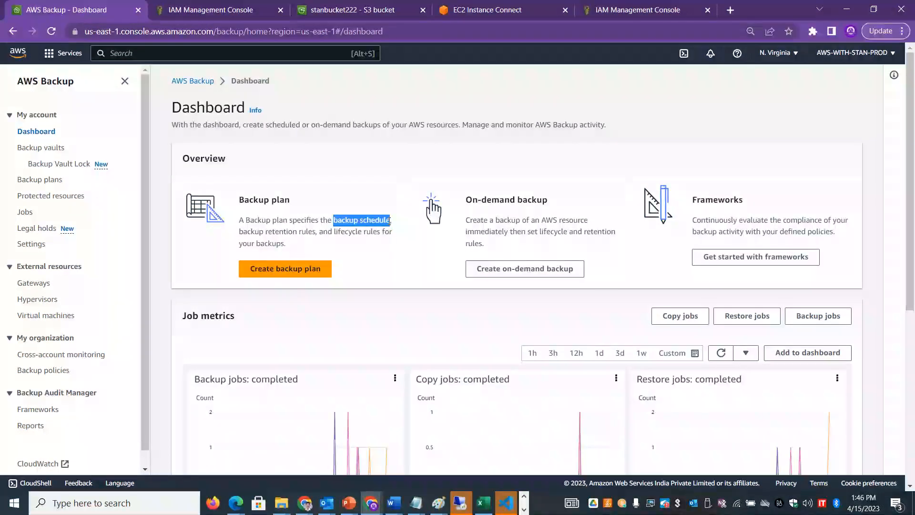
{"action": "left_click_drag", "start_coordinate": [312, 232], "coordinate": [266, 232]}
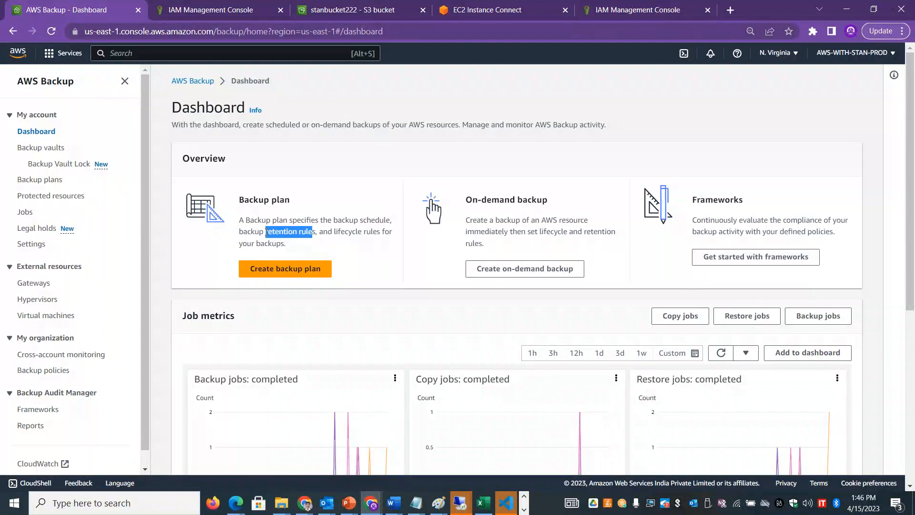
{"action": "left_click_drag", "start_coordinate": [334, 233], "coordinate": [369, 233]}
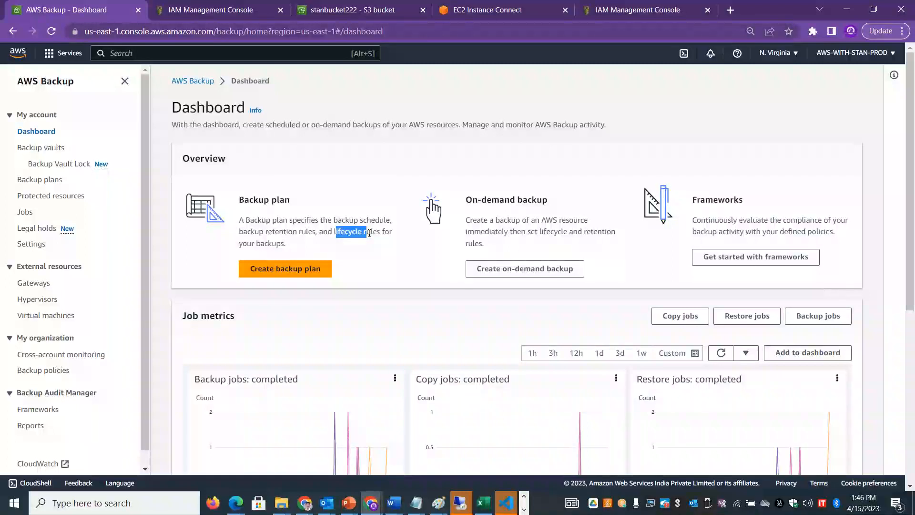
{"action": "left_click", "coordinate": [53, 152]}
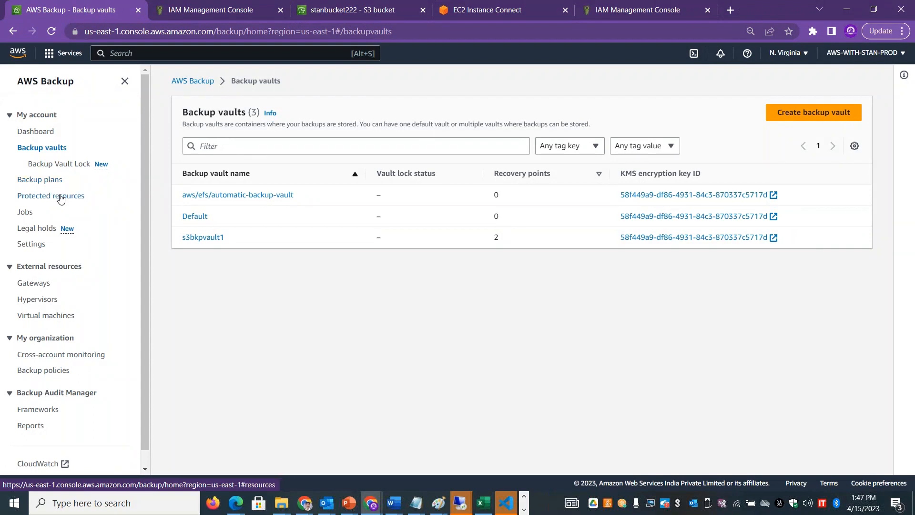
Start an on-demand backup from the protected resources, with resource type S3 and bucket stanbucket222
{"action": "left_click", "coordinate": [60, 198]}
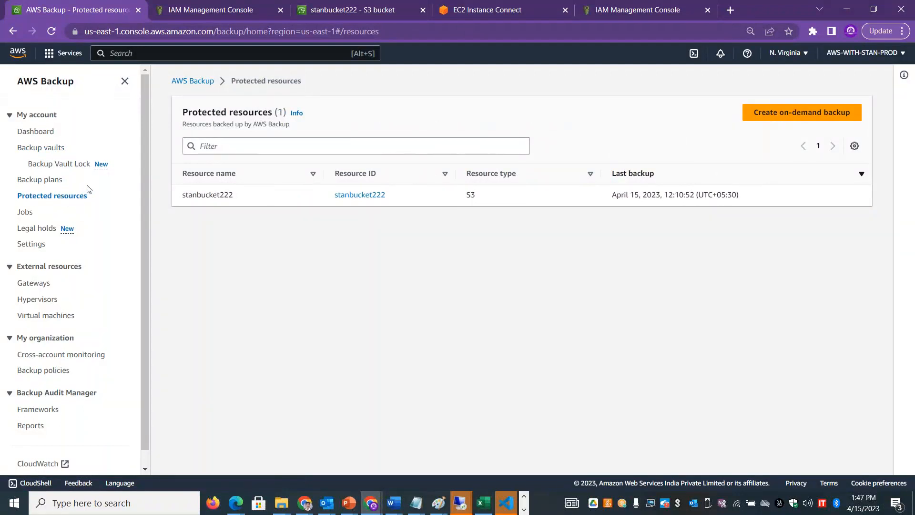
{"action": "left_click", "coordinate": [785, 113]}
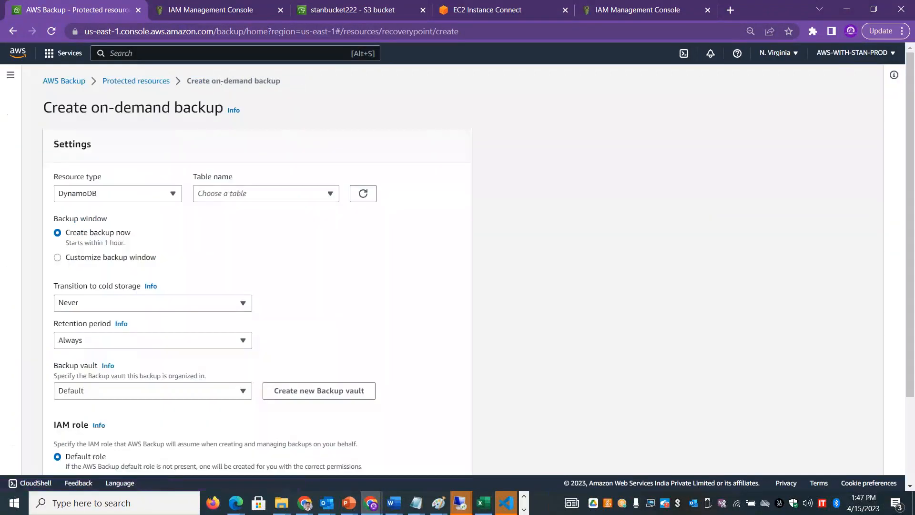
{"action": "left_click", "coordinate": [173, 193]}
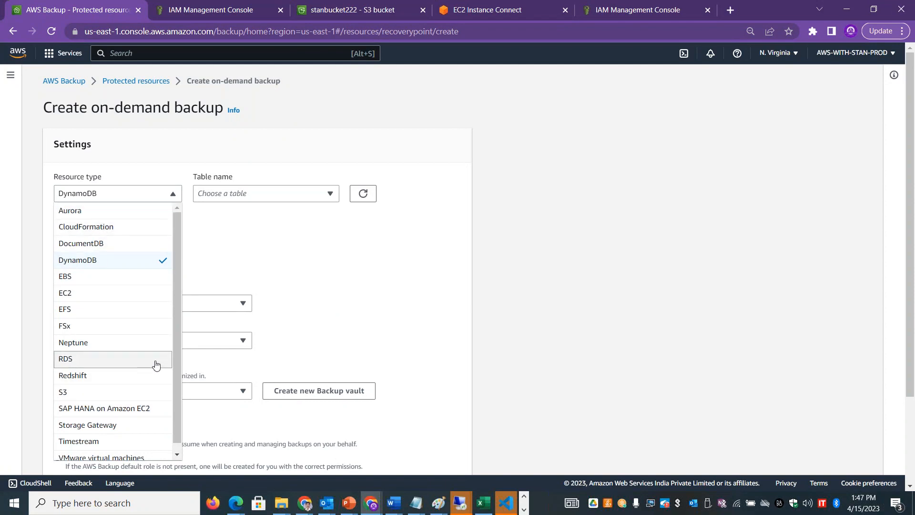
{"action": "left_click_drag", "start_coordinate": [176, 326], "coordinate": [176, 337]}
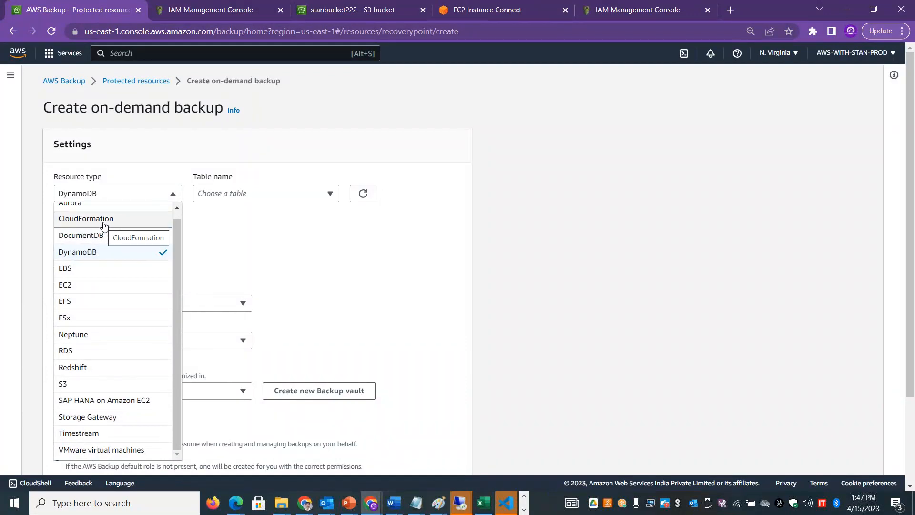
{"action": "left_click", "coordinate": [81, 384]}
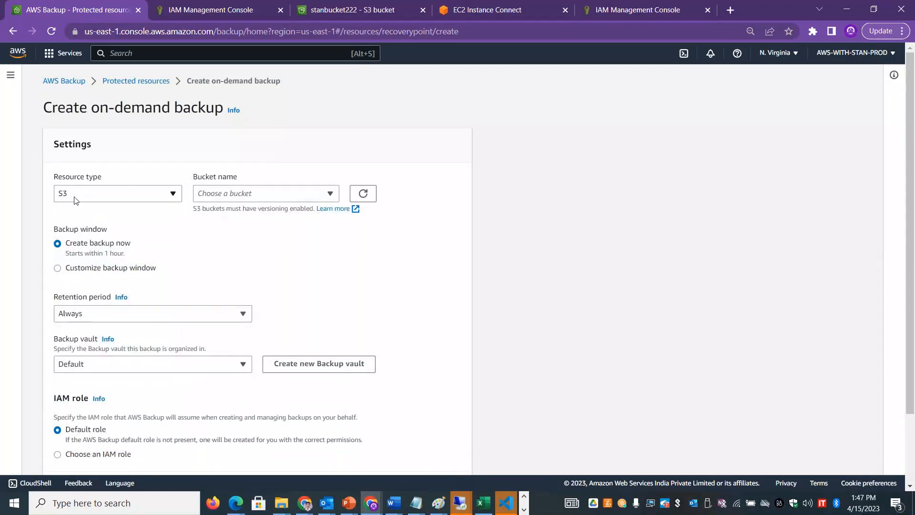
{"action": "left_click", "coordinate": [241, 193]}
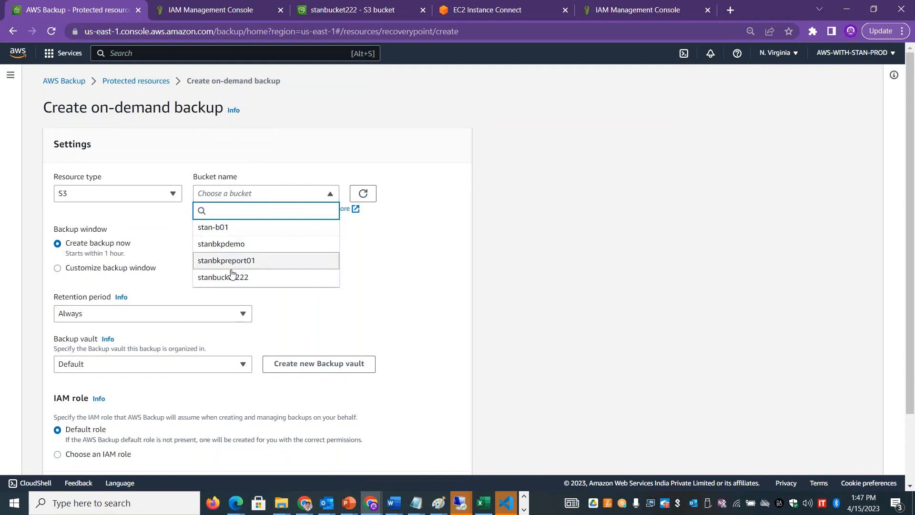
{"action": "left_click", "coordinate": [254, 284]}
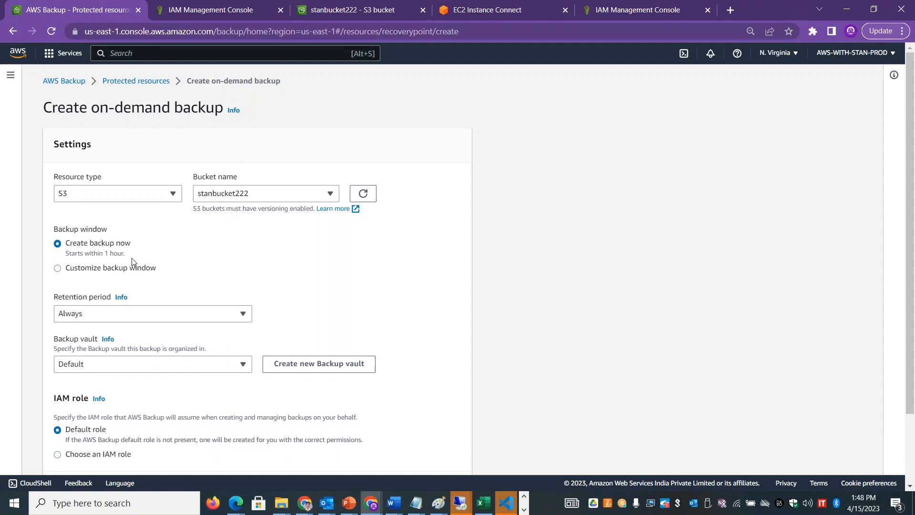
Set the on-demand backup's retention period to 1 day and its backup vault to s3bkpvault1
{"action": "left_click_drag", "start_coordinate": [133, 254], "coordinate": [64, 257]}
{"action": "left_click", "coordinate": [165, 314]}
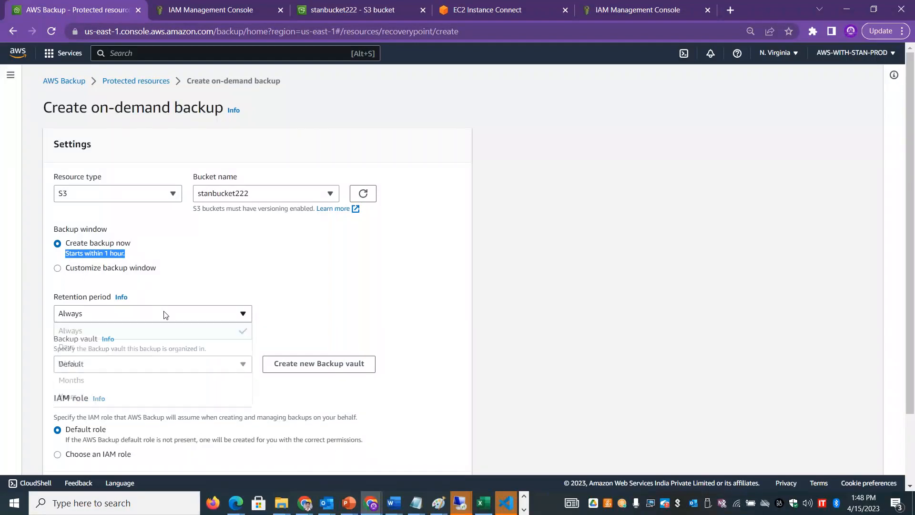
{"action": "left_click", "coordinate": [98, 348]}
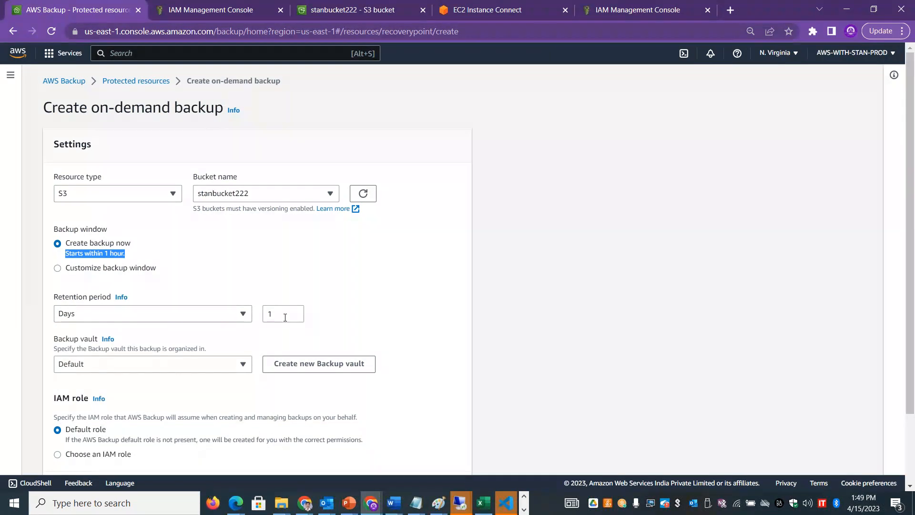
{"action": "left_click", "coordinate": [901, 204]}
{"action": "left_click_drag", "start_coordinate": [910, 199], "coordinate": [910, 282]}
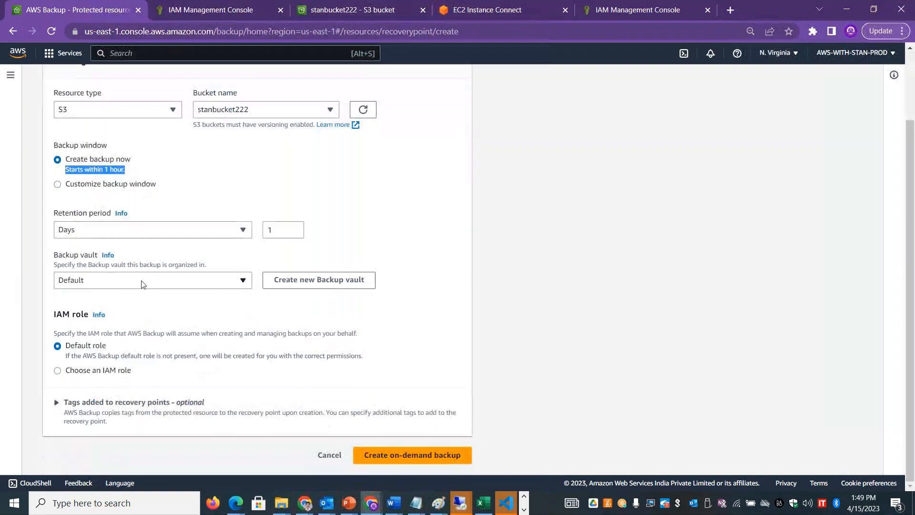
{"action": "left_click", "coordinate": [205, 286]}
{"action": "left_click", "coordinate": [100, 347]}
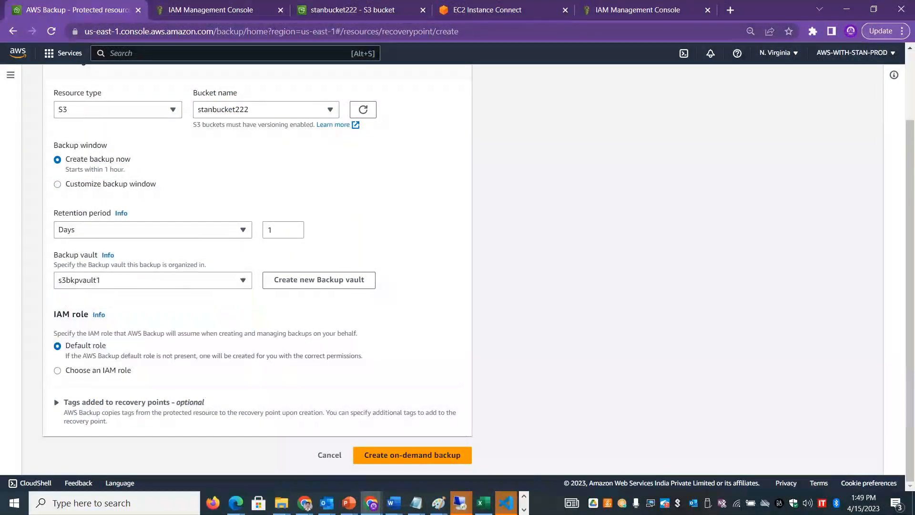
Create the on-demand backup of stanbucket222, keeping the existing vault selection and the default IAM role
{"action": "left_click", "coordinate": [313, 286]}
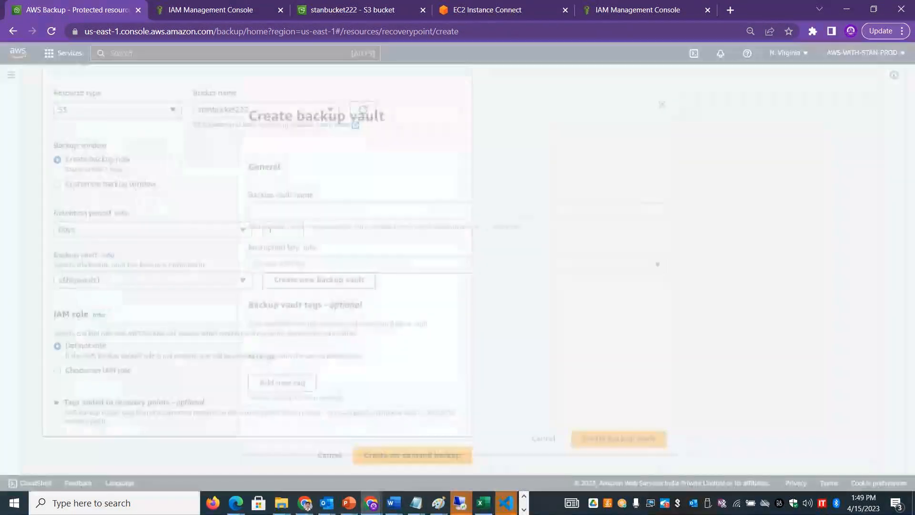
{"action": "left_click", "coordinate": [662, 101]}
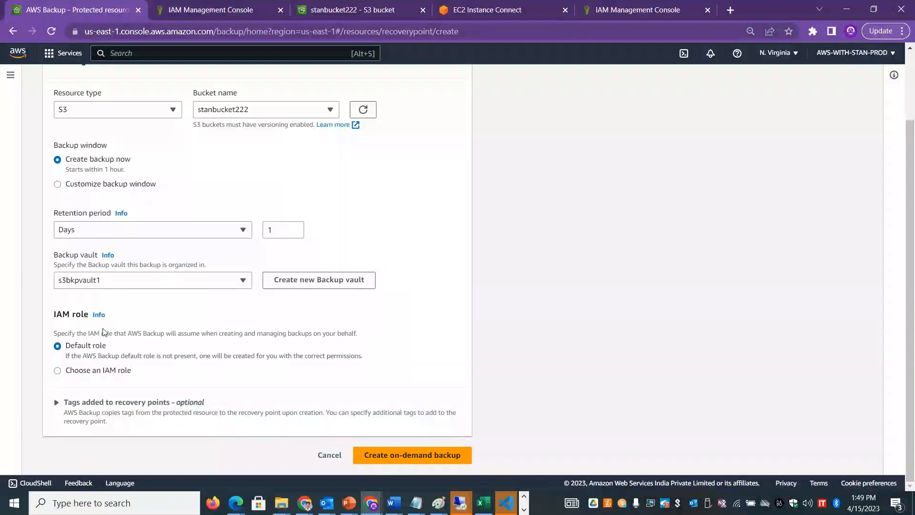
{"action": "left_click_drag", "start_coordinate": [87, 333], "coordinate": [356, 332]}
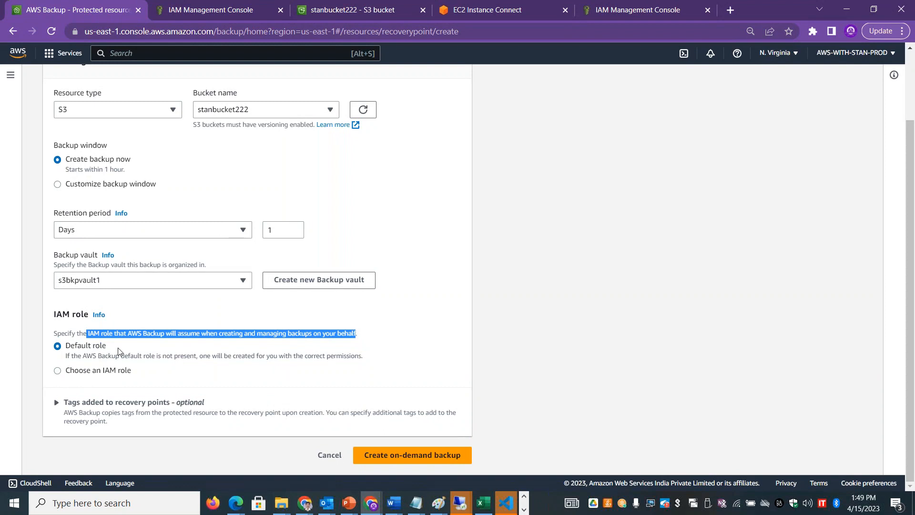
{"action": "left_click", "coordinate": [388, 450]}
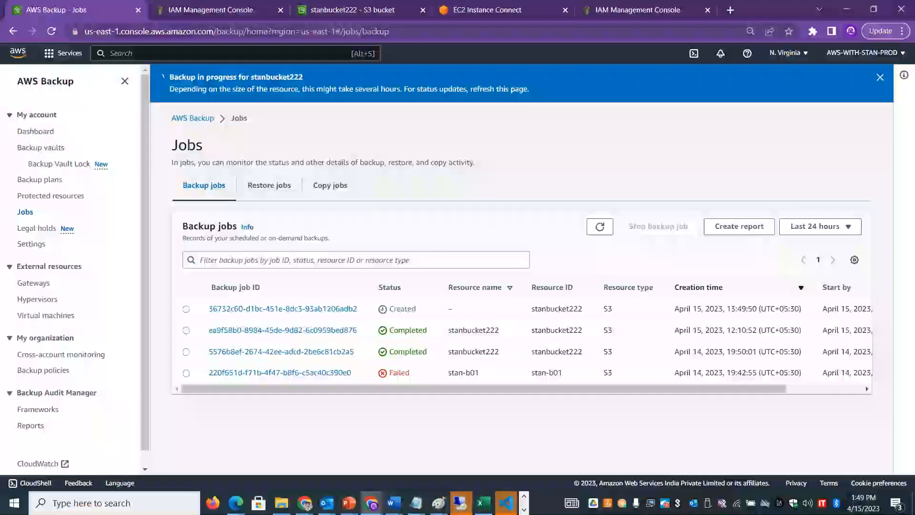
Check the status of the newest backup job for stanbucket222 and examine the permissions policies of its default IAM role
{"action": "left_click", "coordinate": [298, 308]}
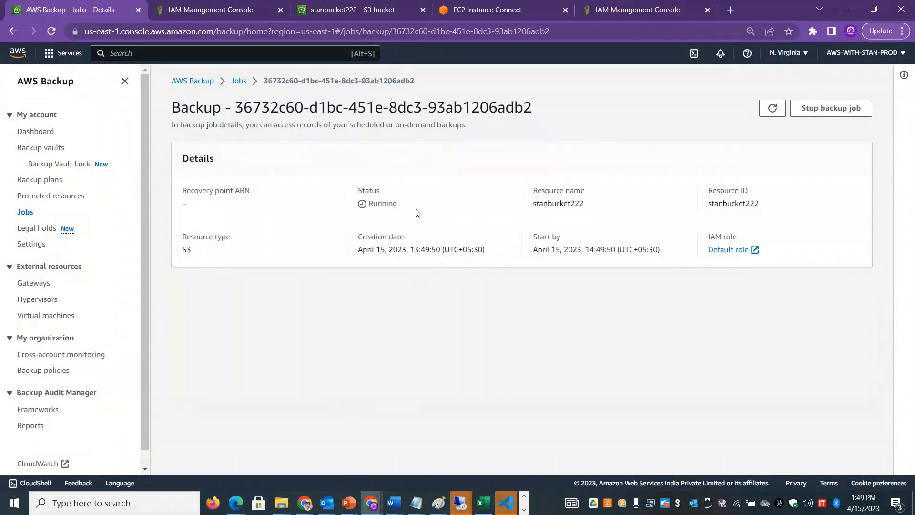
{"action": "left_click_drag", "start_coordinate": [417, 210], "coordinate": [353, 199]}
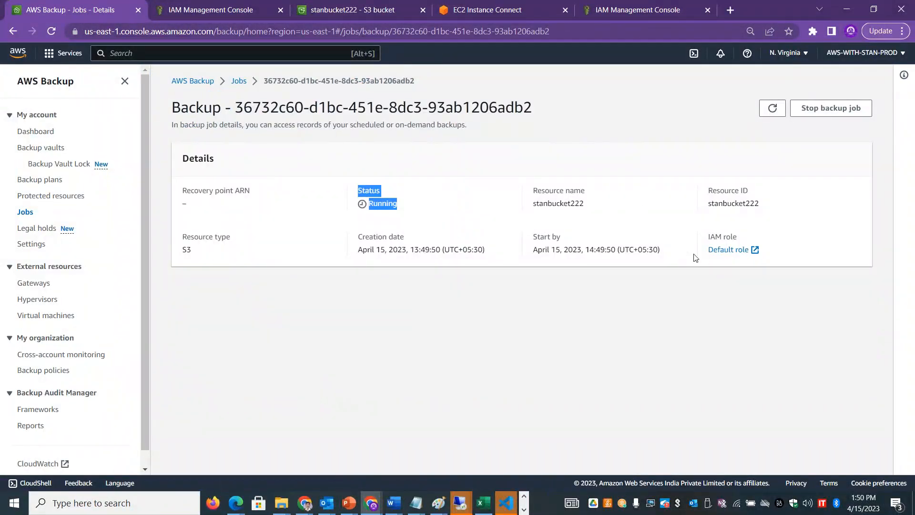
{"action": "left_click", "coordinate": [728, 250]}
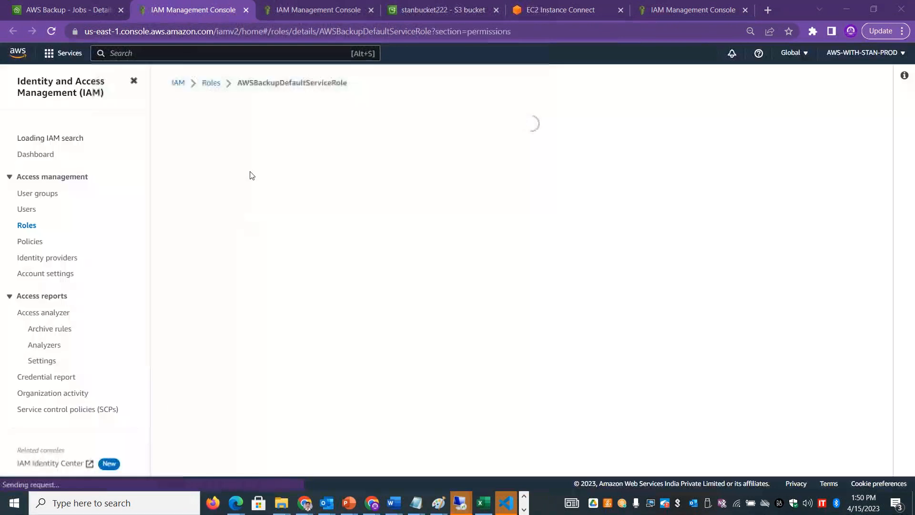
{"action": "double_click", "coordinate": [286, 84]}
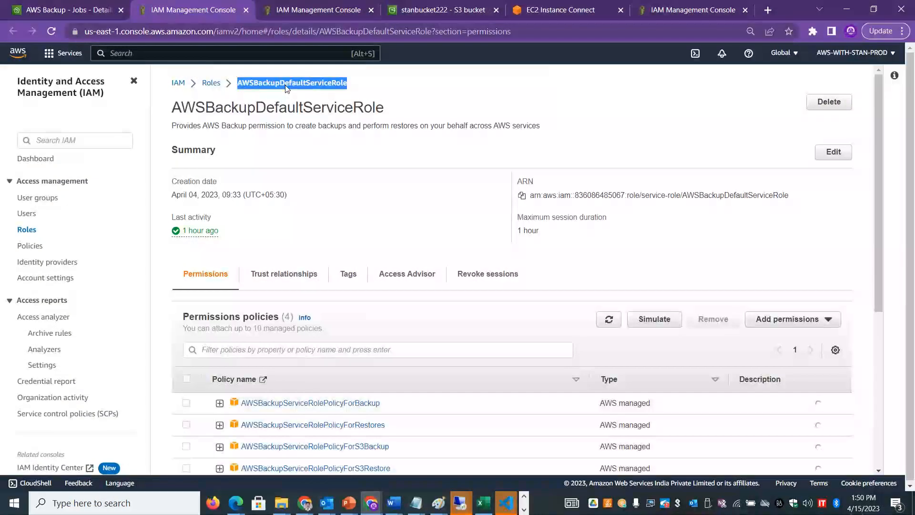
{"action": "left_click_drag", "start_coordinate": [389, 446], "coordinate": [300, 446]}
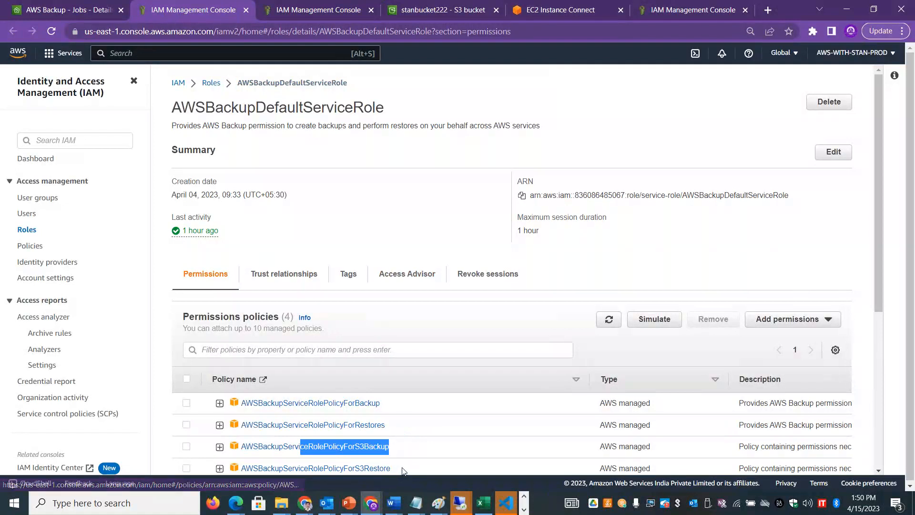
{"action": "left_click_drag", "start_coordinate": [390, 468], "coordinate": [318, 468]}
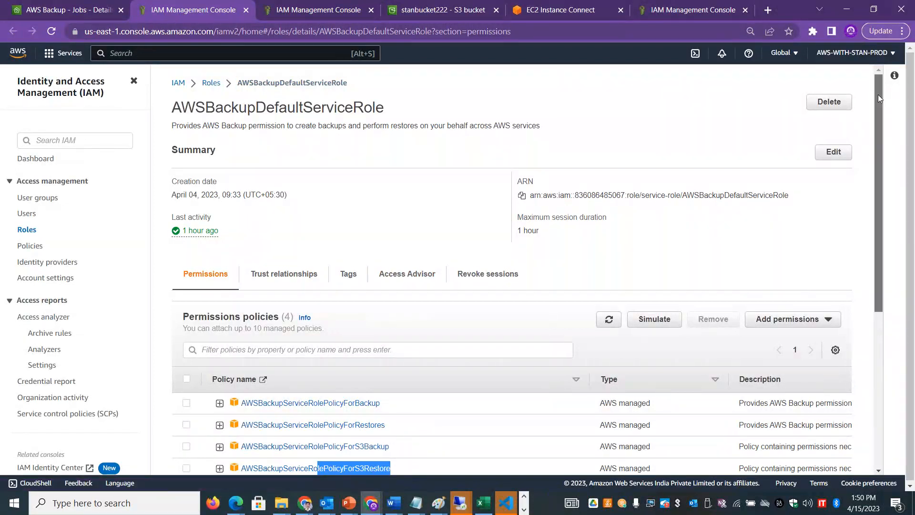
Return to the AWS Backup console and review the creation dates of the recovery points in the backup vault s3bkpvault1
{"action": "left_click_drag", "start_coordinate": [878, 95], "coordinate": [879, 76]}
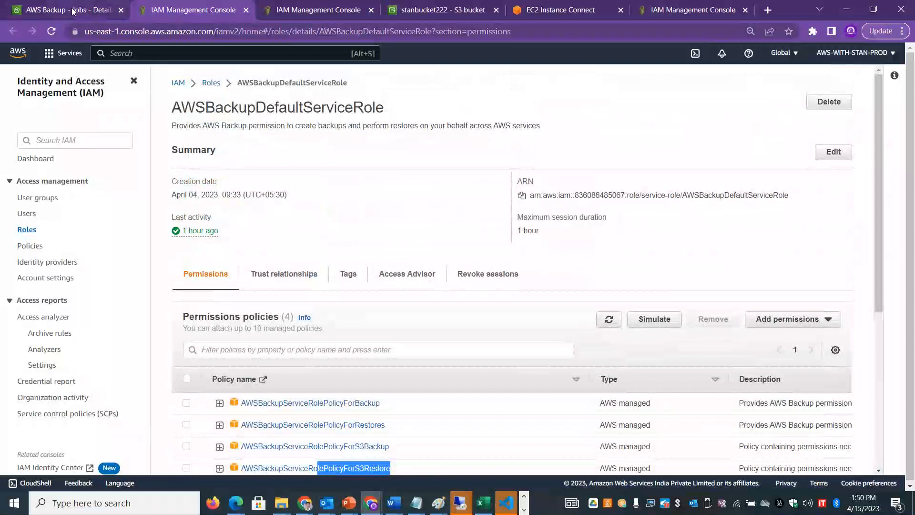
{"action": "left_click", "coordinate": [73, 11]}
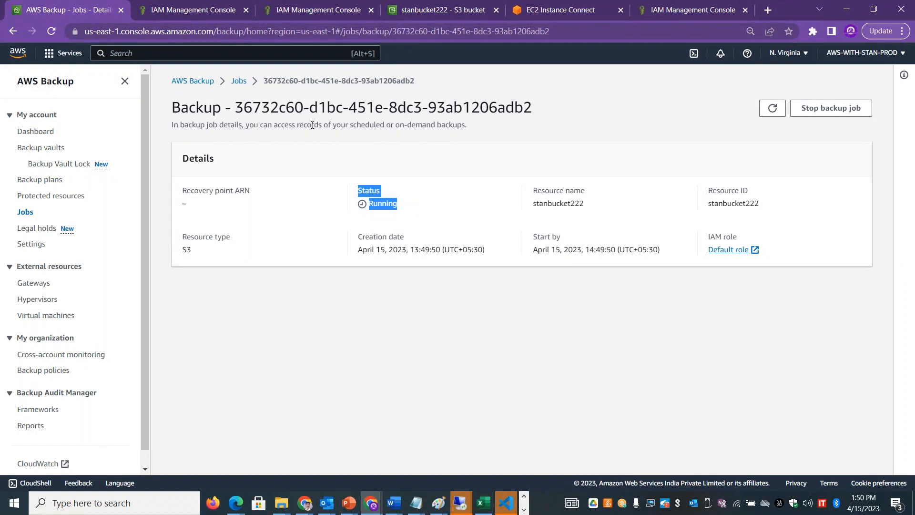
{"action": "double_click", "coordinate": [348, 127]}
{"action": "left_click", "coordinate": [239, 81]}
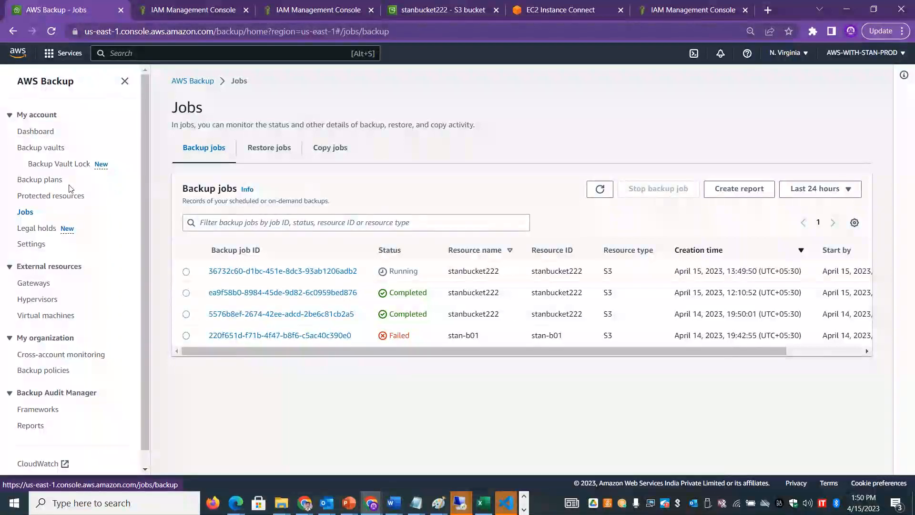
{"action": "left_click", "coordinate": [37, 148]}
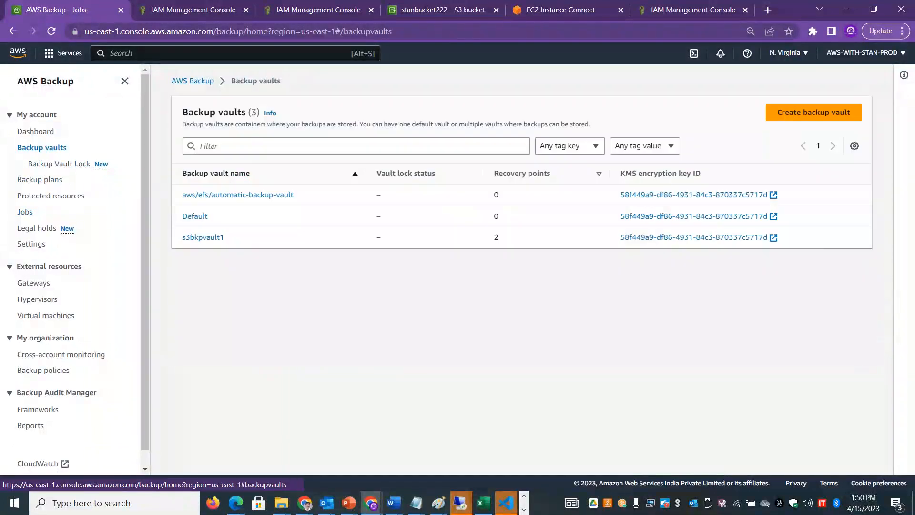
{"action": "left_click", "coordinate": [203, 237]}
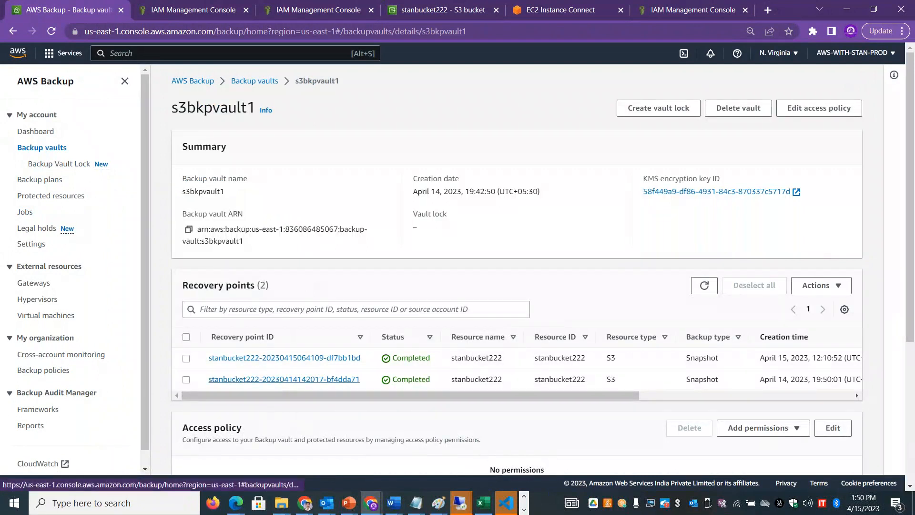
{"action": "left_click_drag", "start_coordinate": [774, 374], "coordinate": [844, 379]}
{"action": "left_click_drag", "start_coordinate": [764, 358], "coordinate": [816, 359]}
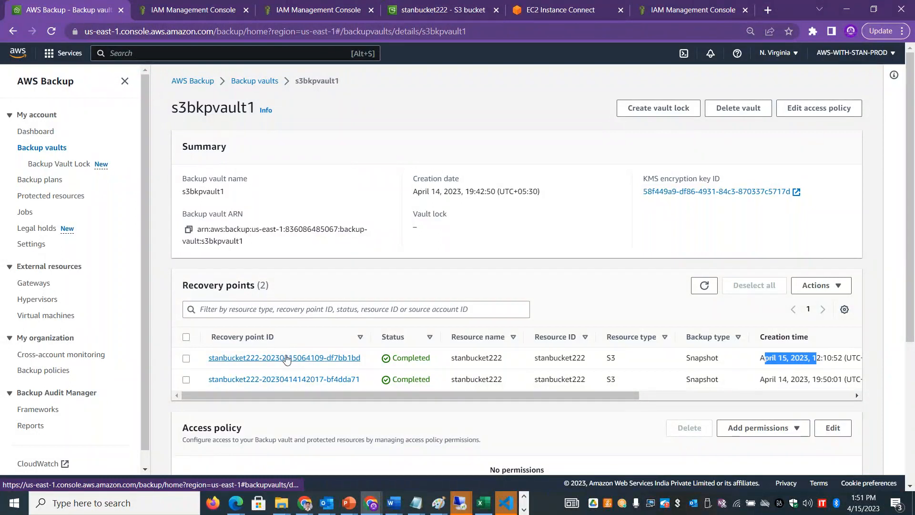
Start a restore of the stanbucket222 recovery point created on April 15, 2023 in s3bkpvault1
{"action": "left_click", "coordinate": [186, 359]}
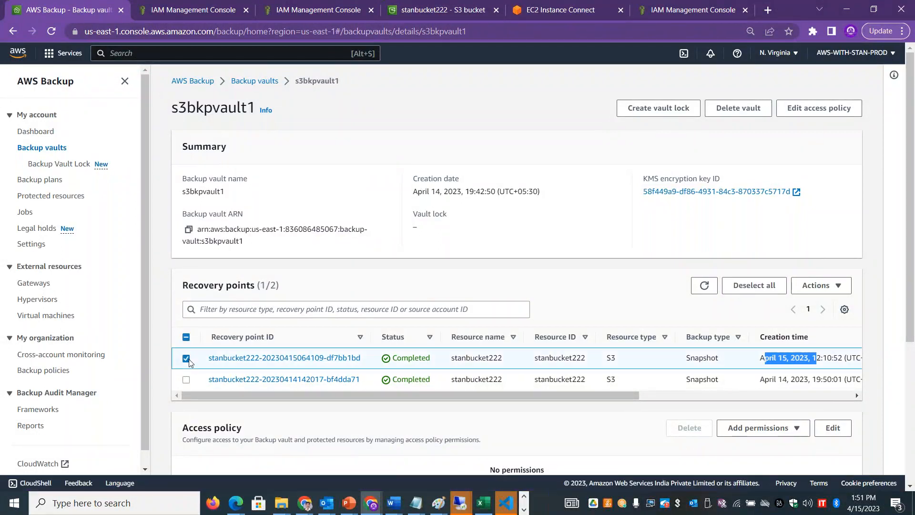
{"action": "left_click", "coordinate": [823, 287]}
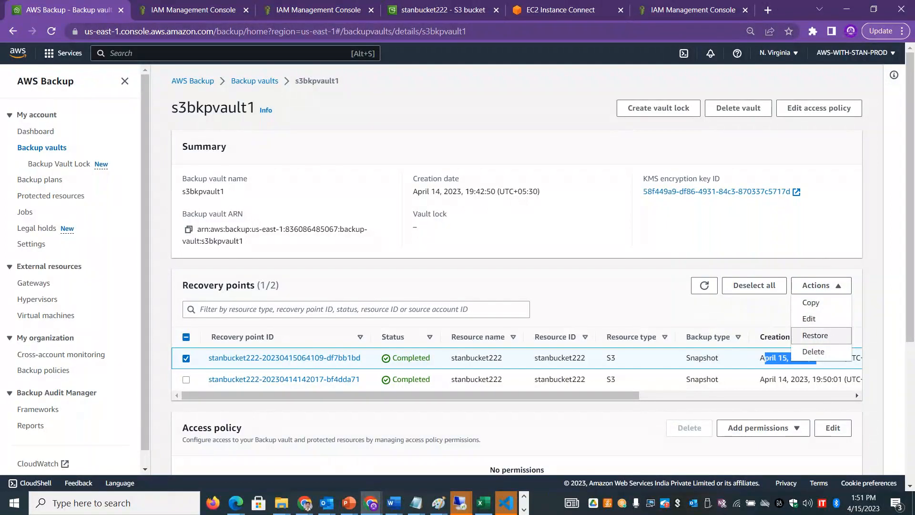
{"action": "left_click", "coordinate": [290, 358]}
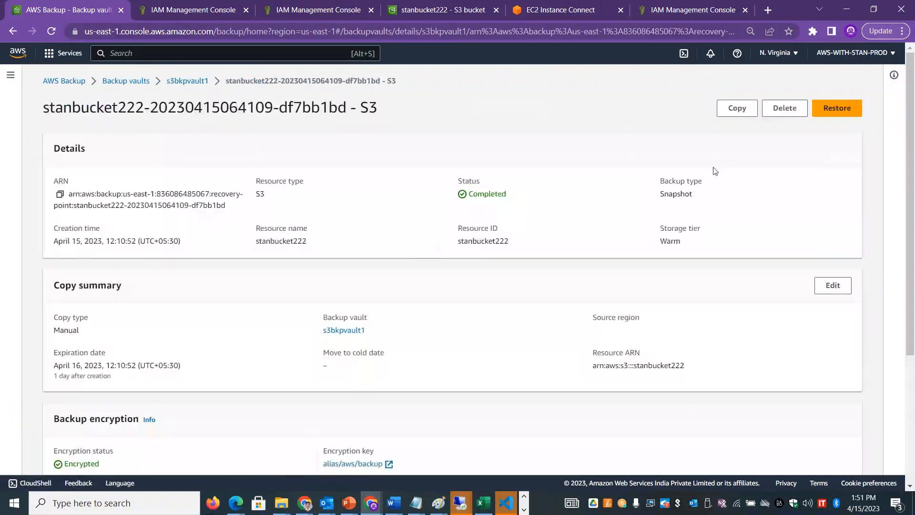
{"action": "left_click", "coordinate": [826, 112]}
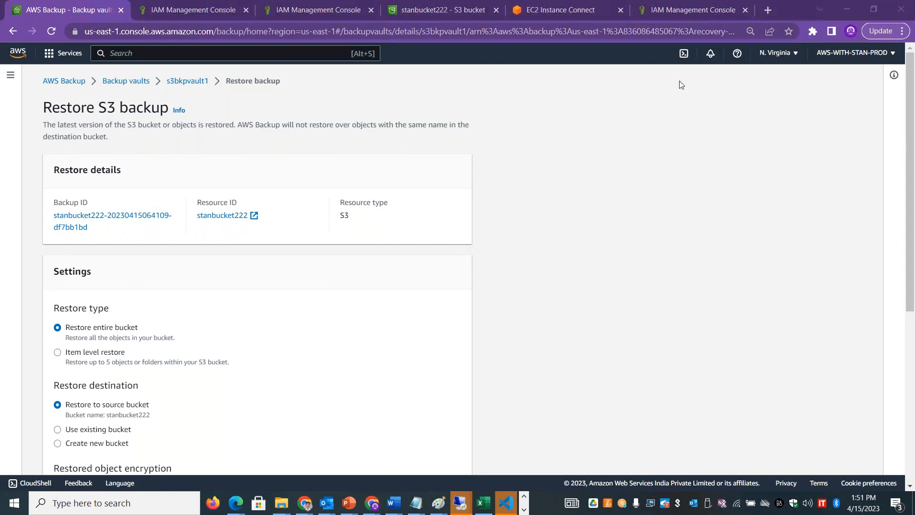
Restore the entire bucket to a new bucket named stanbucket333, keeping the original encryption keys, and submit the restore job
{"action": "left_click", "coordinate": [679, 81]}
{"action": "scroll", "coordinate": [679, 81], "scroll_direction": "down", "scroll_amount": 4}
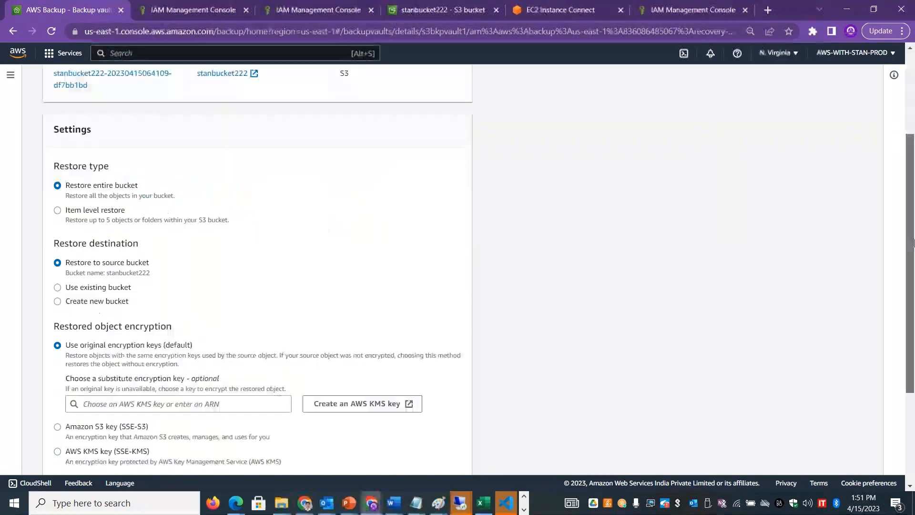
{"action": "left_click", "coordinate": [100, 268]}
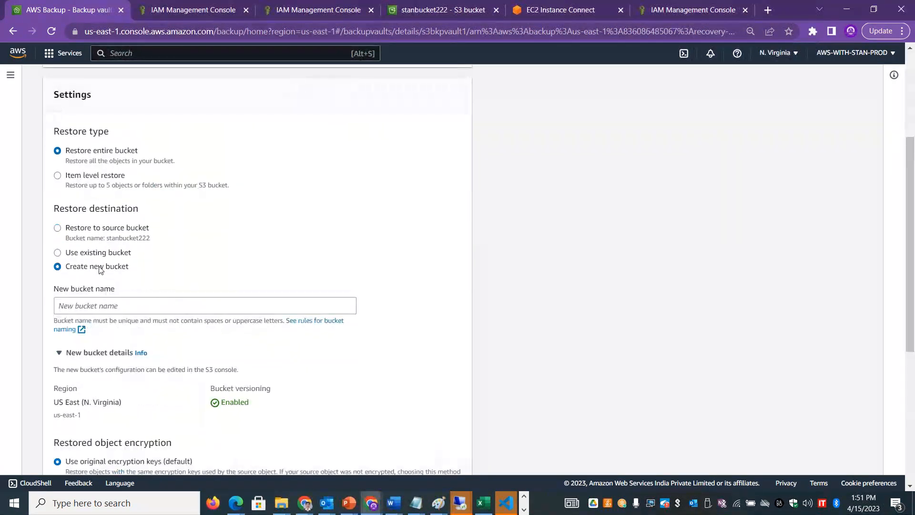
{"action": "left_click", "coordinate": [95, 306]}
{"action": "type", "text": "stan"}
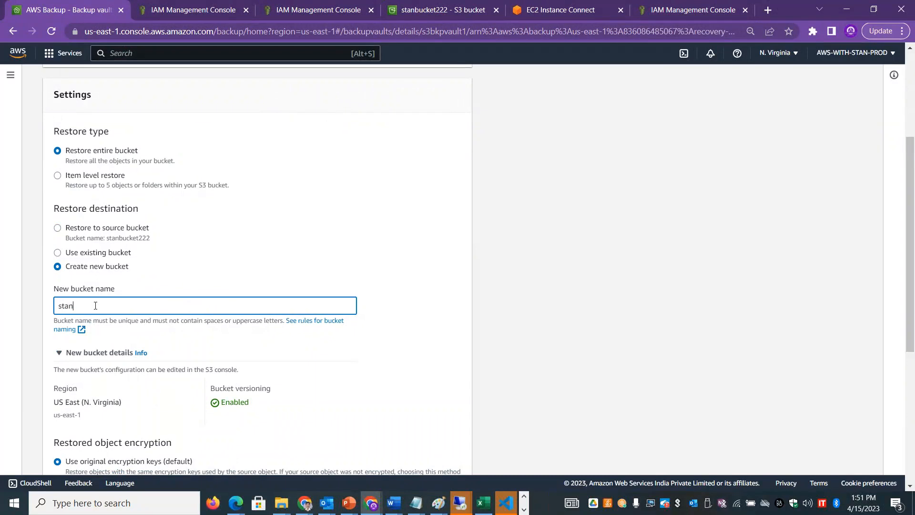
{"action": "type", "text": "bucket333"}
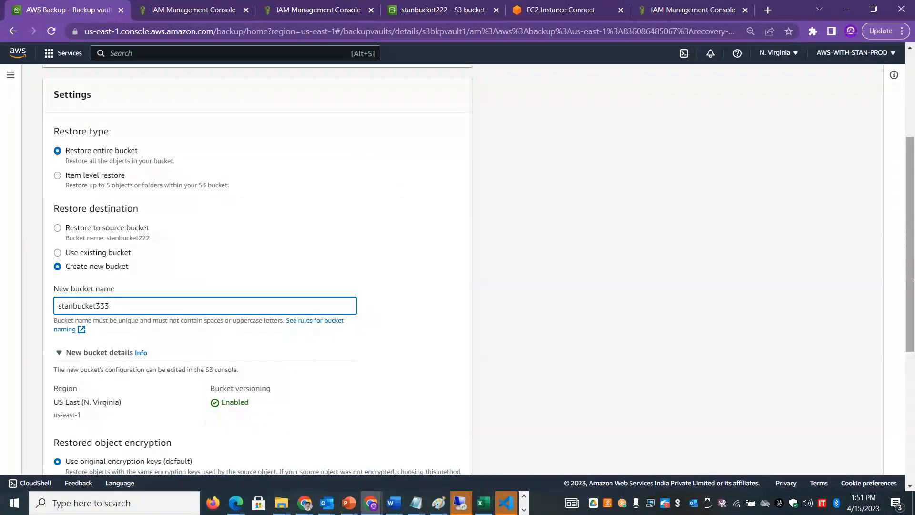
{"action": "left_click_drag", "start_coordinate": [912, 285], "coordinate": [912, 414]}
{"action": "left_click", "coordinate": [453, 461]}
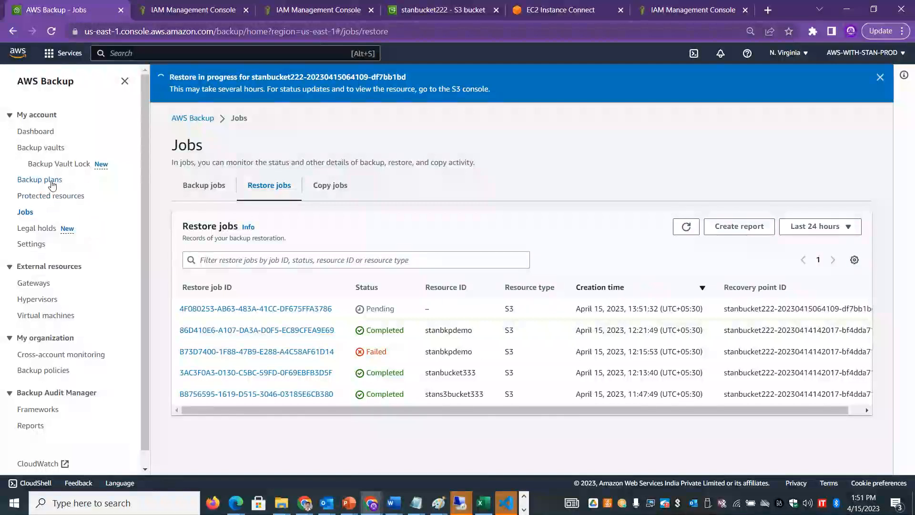
Start an item-level restore from the April 14, 2023 recovery point in s3bkpvault1, after checking which objects stanbucket222 holds
{"action": "left_click", "coordinate": [42, 149]}
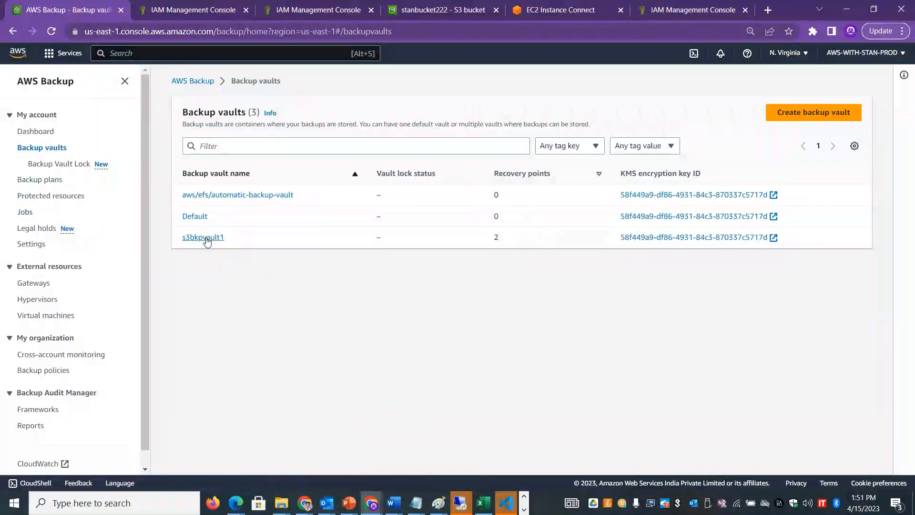
{"action": "left_click", "coordinate": [205, 237]}
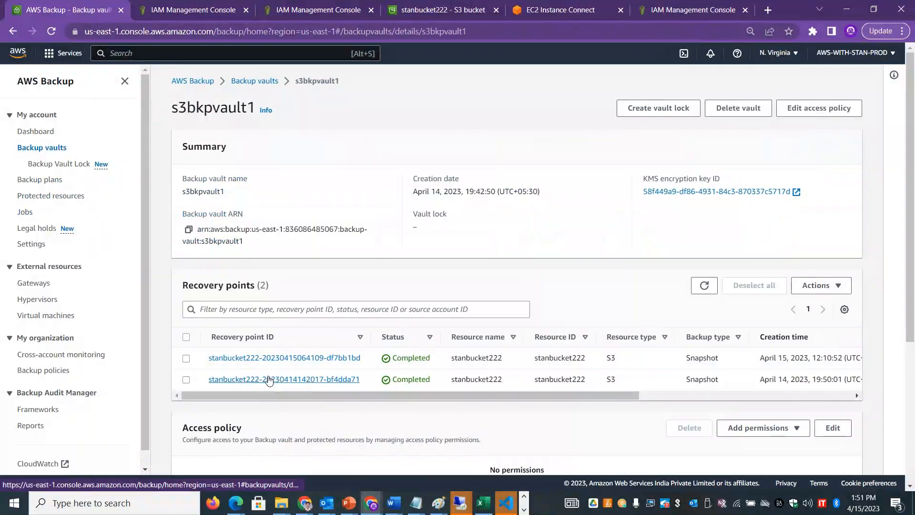
{"action": "left_click", "coordinate": [269, 379]}
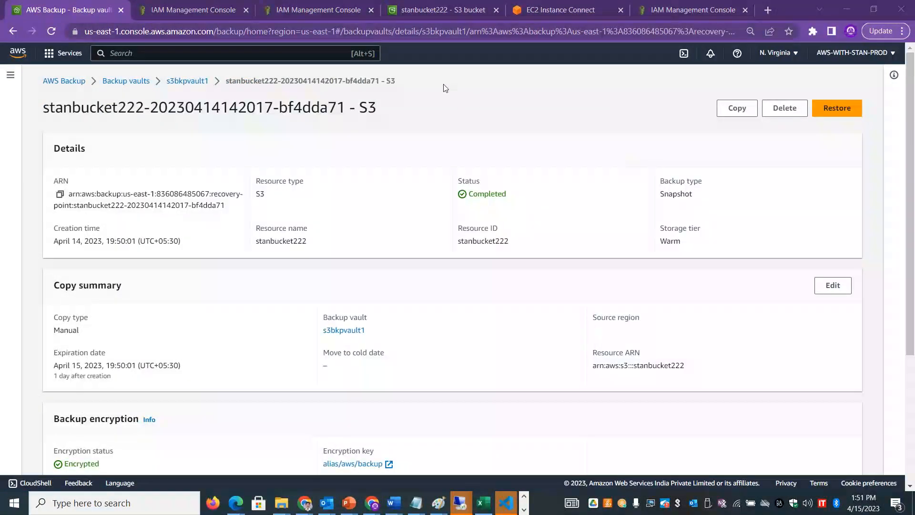
{"action": "left_click", "coordinate": [429, 11]}
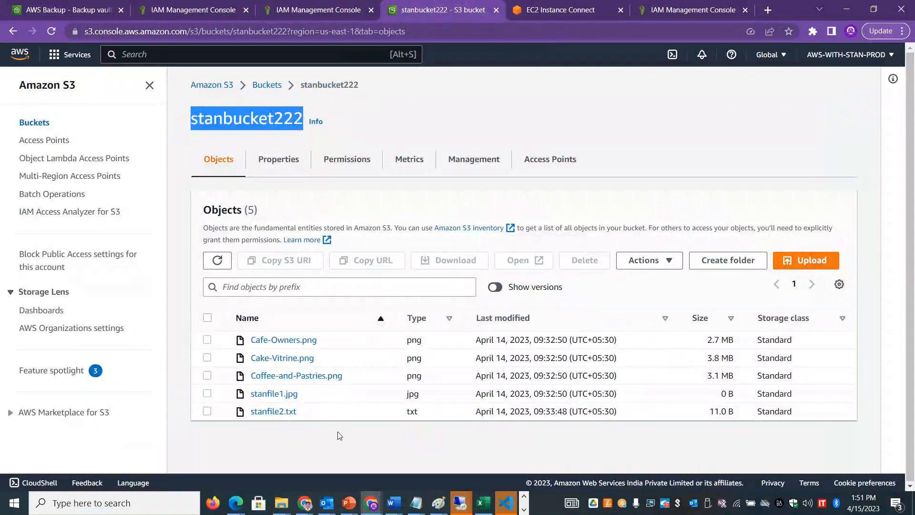
{"action": "left_click_drag", "start_coordinate": [319, 358], "coordinate": [252, 356]}
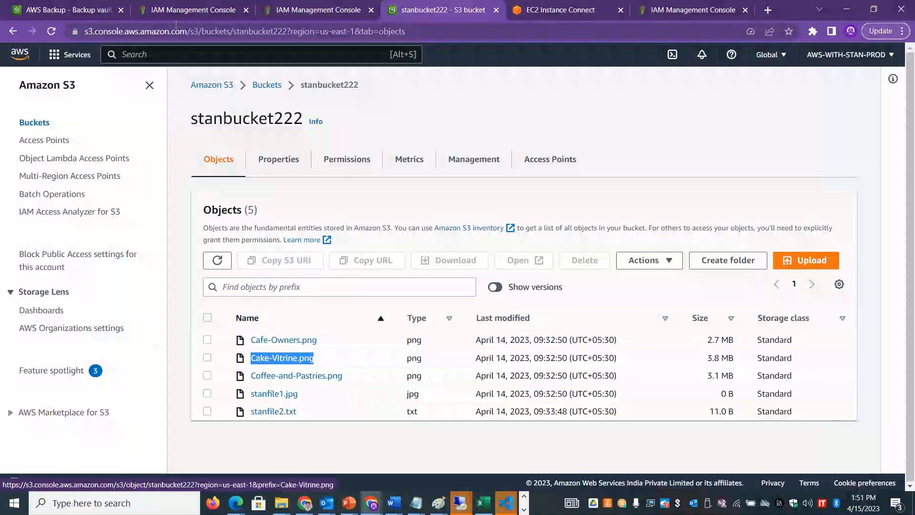
{"action": "left_click", "coordinate": [72, 6]}
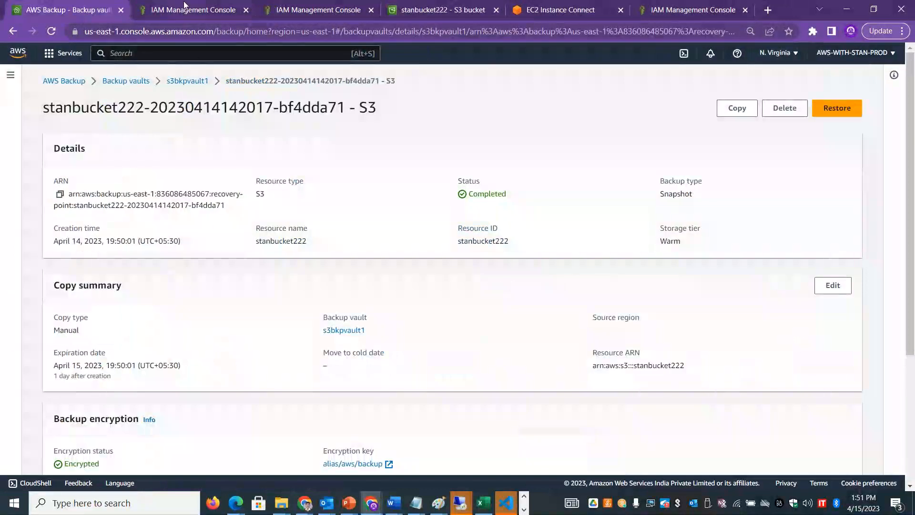
{"action": "left_click", "coordinate": [837, 109]}
{"action": "left_click", "coordinate": [100, 352]}
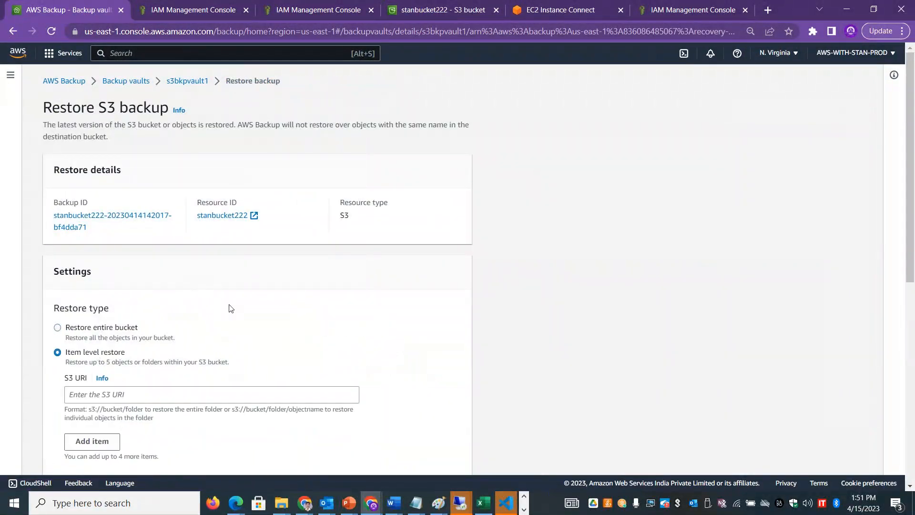
Fill the item's S3 URI with the individual-object format s3://bucket/folder/objectname from the format hint
{"action": "scroll", "coordinate": [231, 308], "scroll_direction": "down", "scroll_amount": 2}
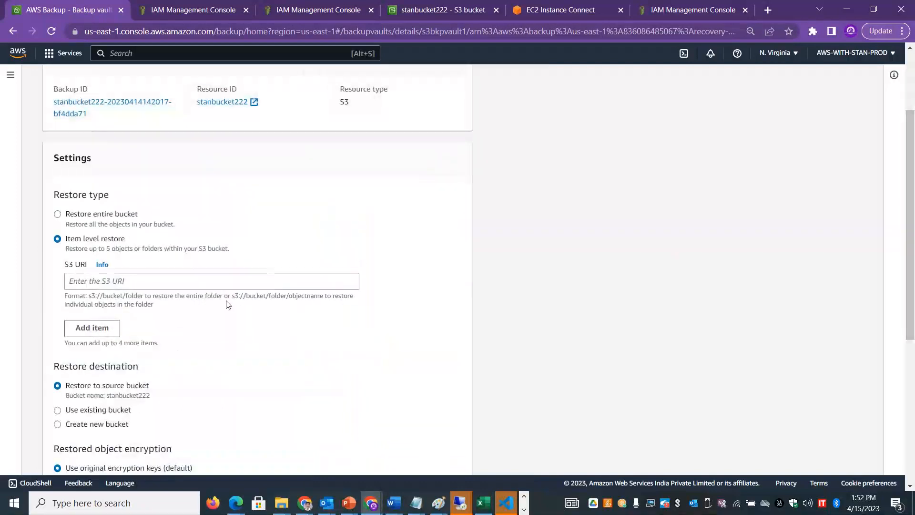
{"action": "left_click_drag", "start_coordinate": [233, 296], "coordinate": [323, 294]}
{"action": "key", "text": "ctrl+c"}
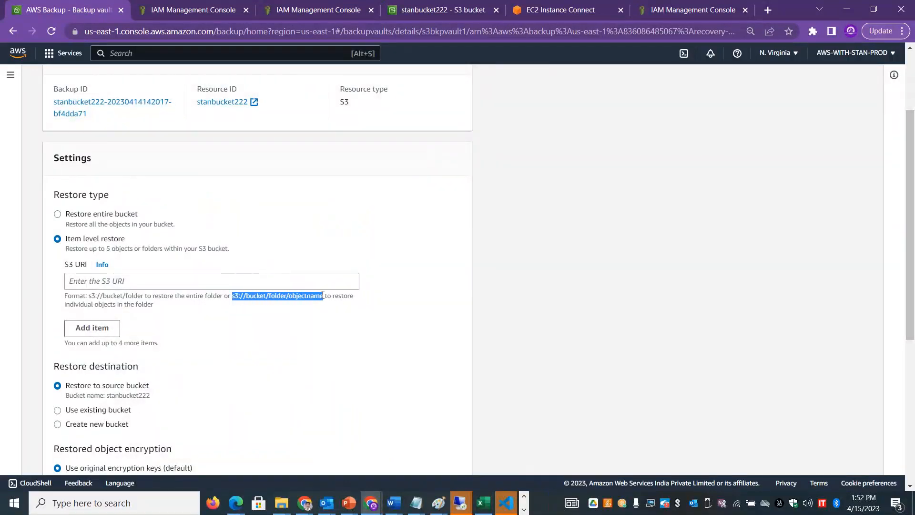
{"action": "left_click", "coordinate": [202, 278]}
{"action": "key", "text": "ctrl+v"}
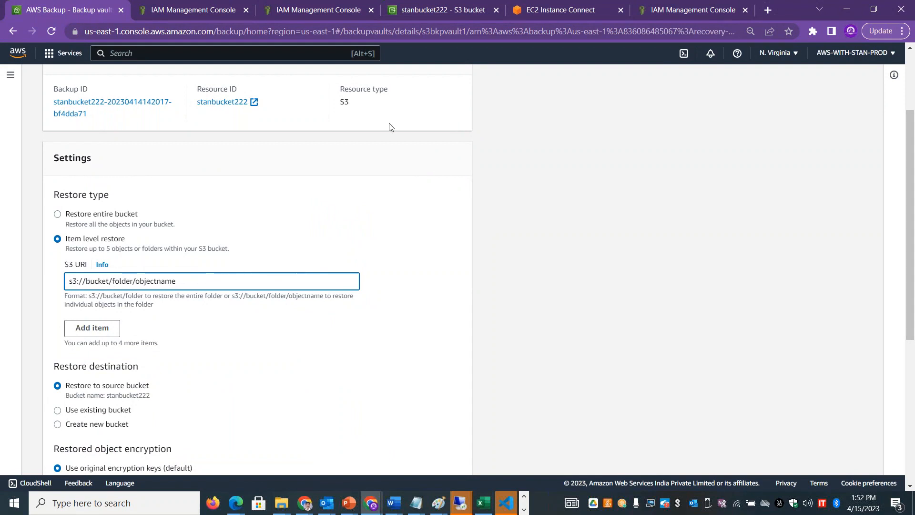
Replace the bucket and folder part of the S3 URI with stanbucket222, copied from the S3 bucket page
{"action": "left_click", "coordinate": [437, 11]}
{"action": "double_click", "coordinate": [254, 116]}
{"action": "key", "text": "ctrl+c"}
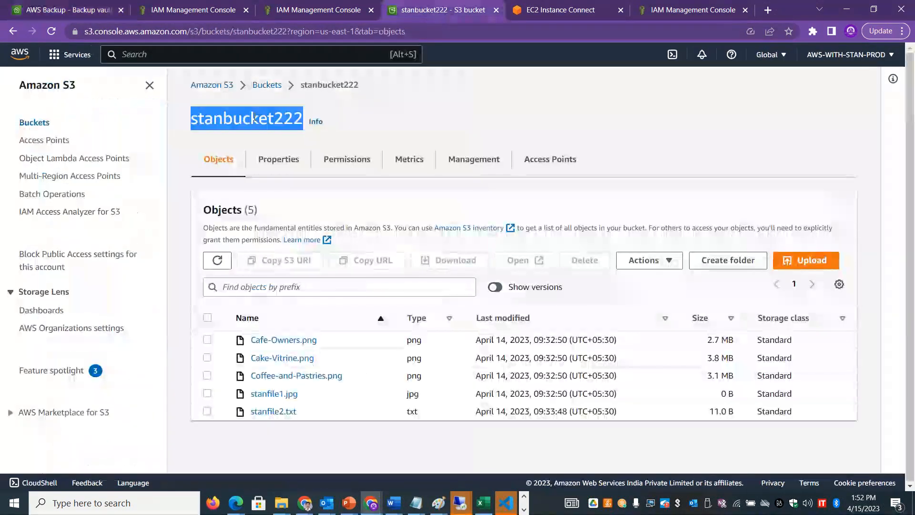
{"action": "left_click", "coordinate": [93, 11]}
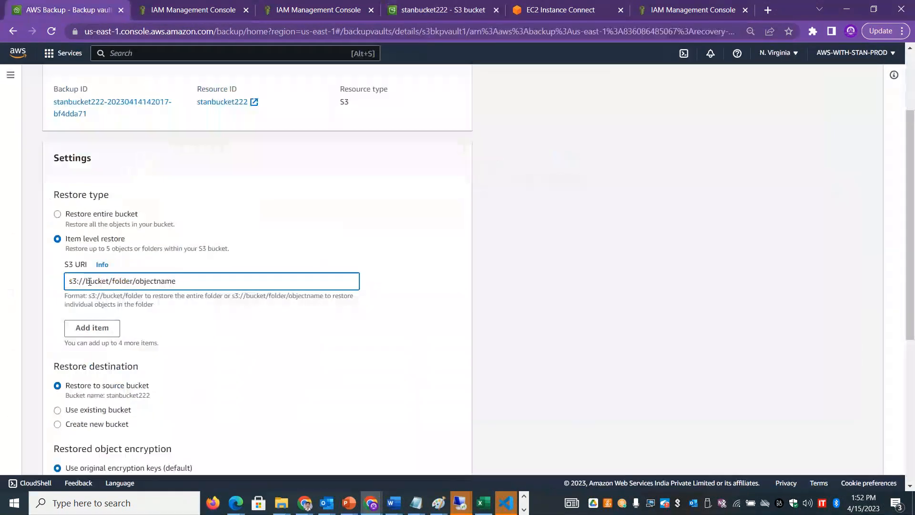
{"action": "left_click_drag", "start_coordinate": [86, 282], "coordinate": [132, 281]}
{"action": "key", "text": "ctrl+v"}
Complete the item's S3 URI as s3://stanbucket222/Cake-Vitrine.png, copying the object name from the bucket's object list
{"action": "left_click", "coordinate": [397, 16]}
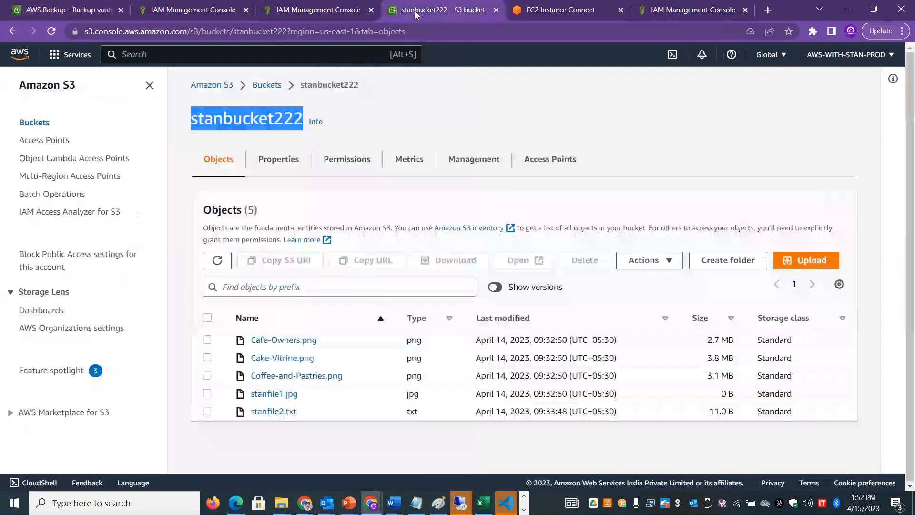
{"action": "left_click_drag", "start_coordinate": [324, 358], "coordinate": [253, 359]}
{"action": "key", "text": "ctrl+c"}
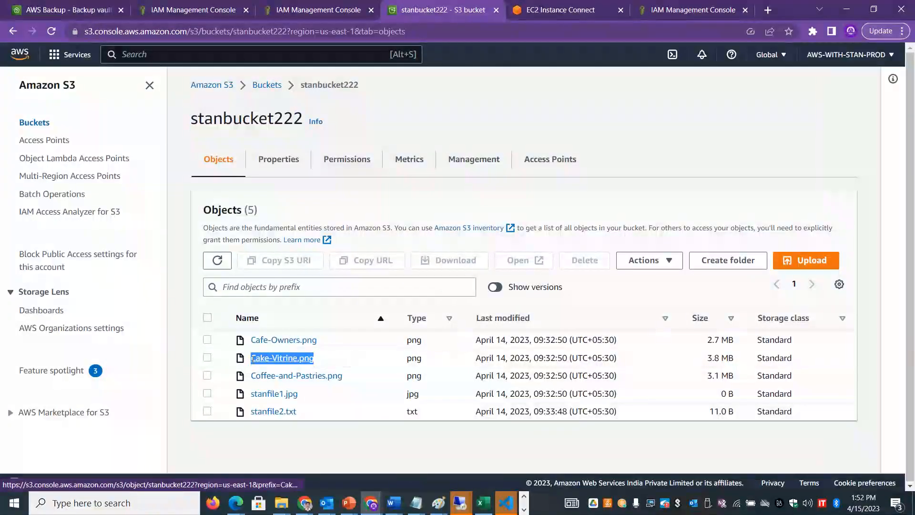
{"action": "left_click", "coordinate": [71, 9]}
{"action": "left_click_drag", "start_coordinate": [204, 283], "coordinate": [149, 281]}
{"action": "key", "text": "ctrl+v"}
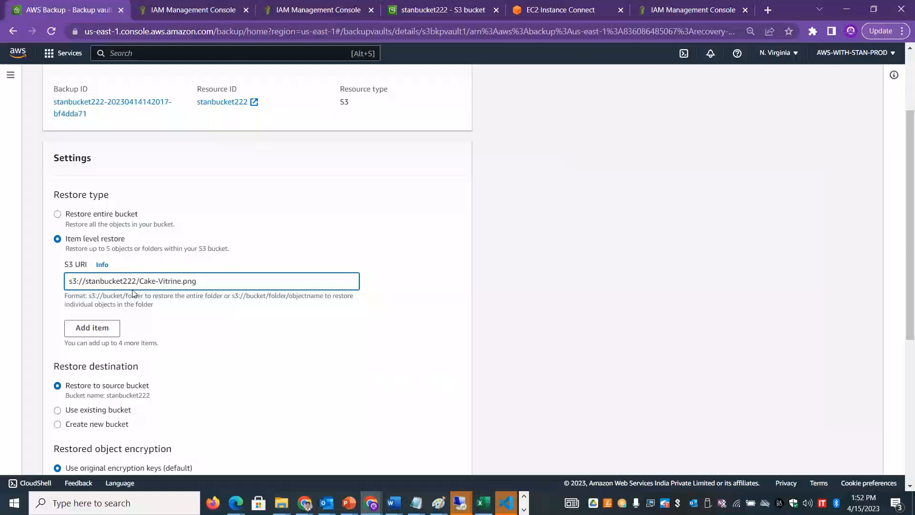
{"action": "left_click_drag", "start_coordinate": [104, 248], "coordinate": [150, 249]}
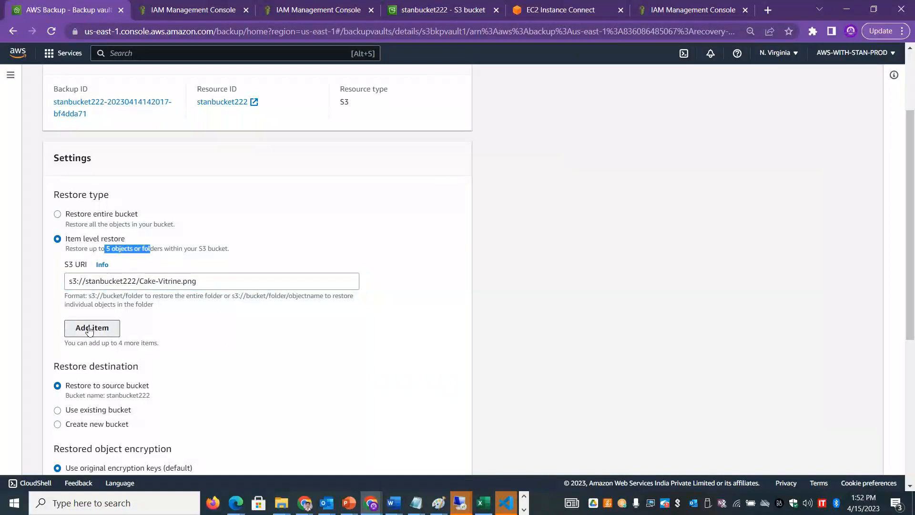
Add a second item to the restore with the S3 URI s3://stanbucket222/stanfile2.txt
{"action": "left_click", "coordinate": [90, 327]}
{"action": "left_click_drag", "start_coordinate": [138, 277], "coordinate": [69, 280]}
{"action": "key", "text": "ctrl+c"}
{"action": "left_click", "coordinate": [116, 331]}
{"action": "key", "text": "ctrl+v"}
{"action": "left_click", "coordinate": [403, 9]}
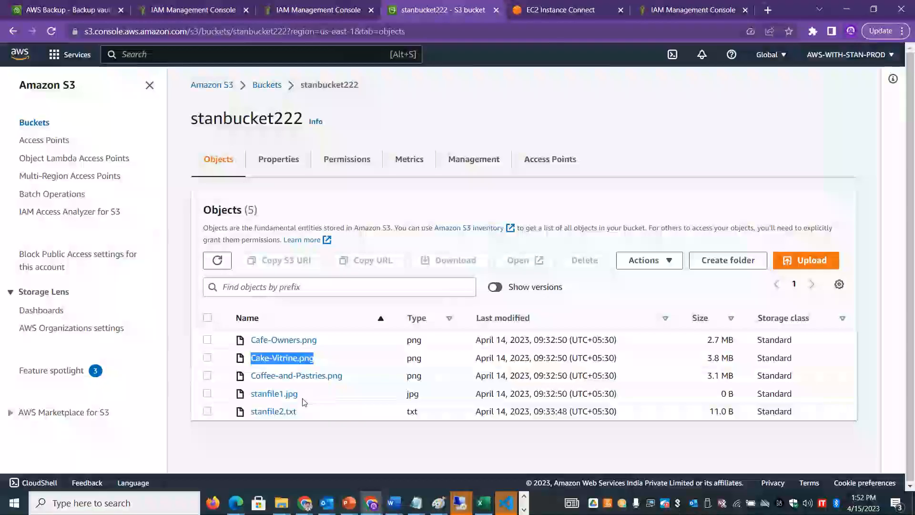
{"action": "left_click_drag", "start_coordinate": [297, 412], "coordinate": [252, 418]}
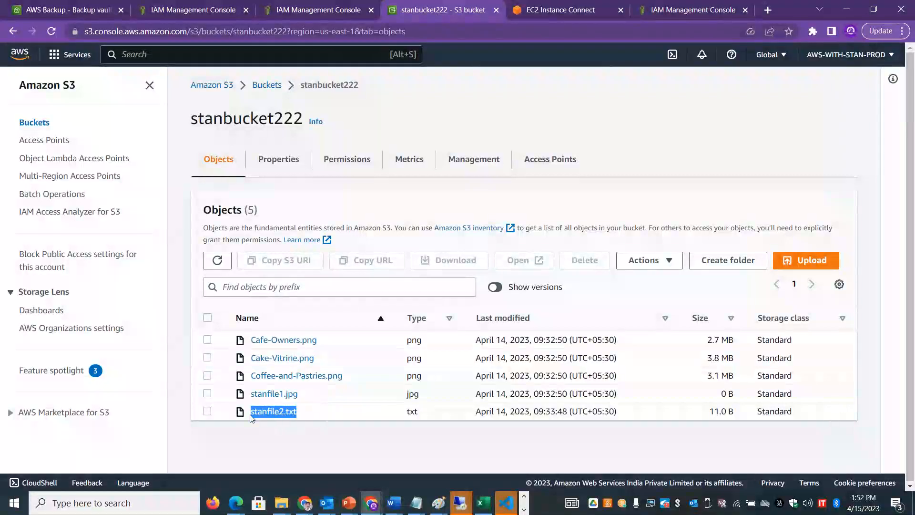
{"action": "key", "text": "ctrl+c"}
{"action": "left_click", "coordinate": [67, 9]}
{"action": "key", "text": "ctrl+v"}
Set the restore destination to the existing bucket stanbkpdemo
{"action": "scroll", "coordinate": [441, 250], "scroll_direction": "down", "scroll_amount": 5}
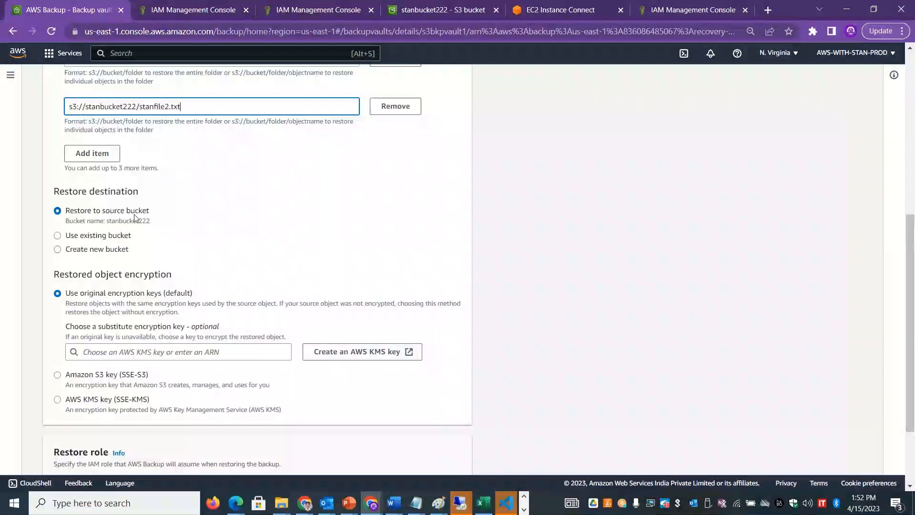
{"action": "left_click", "coordinate": [114, 238]}
{"action": "left_click", "coordinate": [113, 237]}
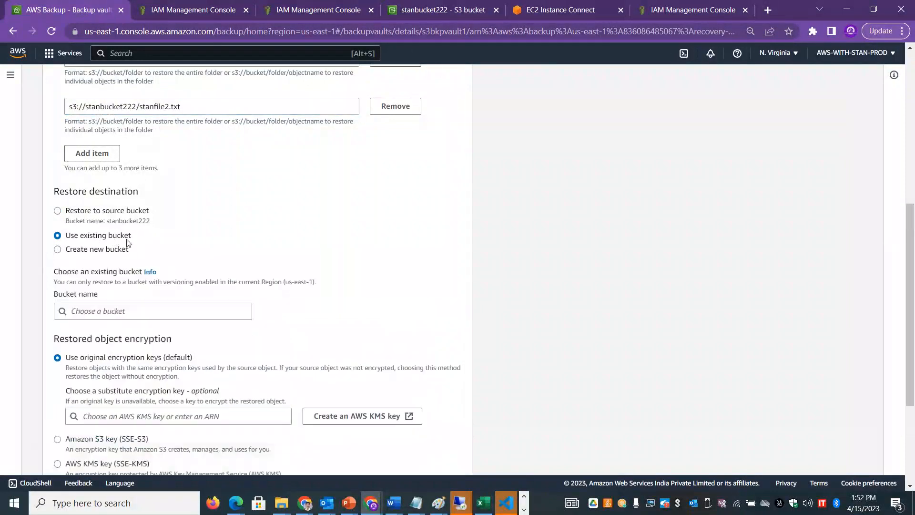
{"action": "left_click", "coordinate": [131, 311]}
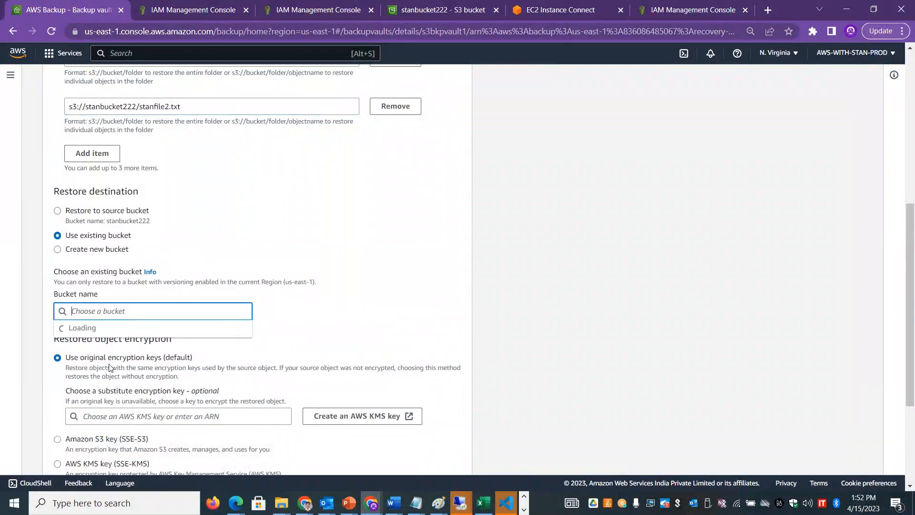
{"action": "left_click", "coordinate": [83, 343]}
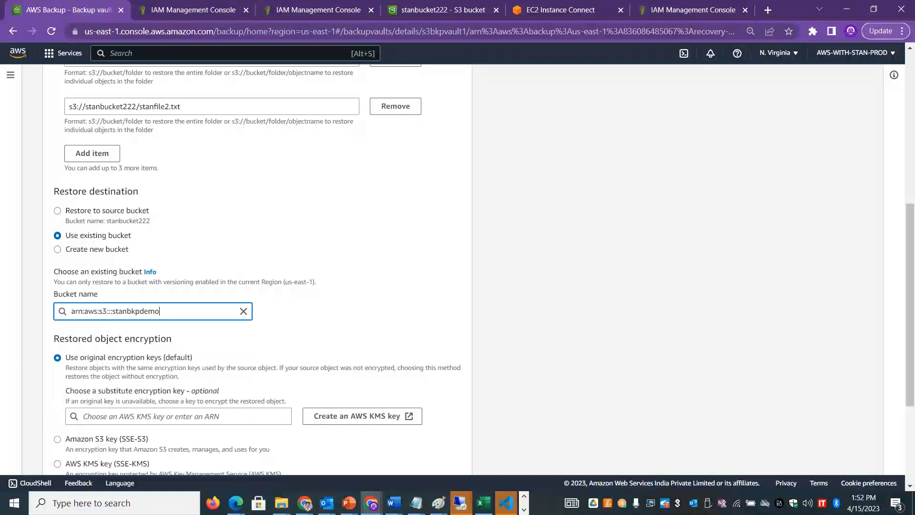
Inspect the contents of the stanbkpdemo bucket in the S3 console and return to the bucket list
{"action": "left_click", "coordinate": [420, 10]}
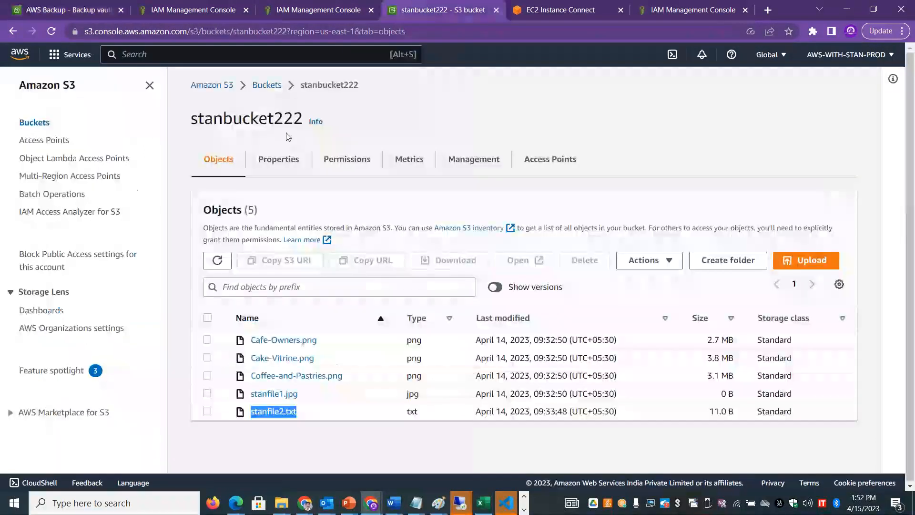
{"action": "left_click", "coordinate": [267, 84]}
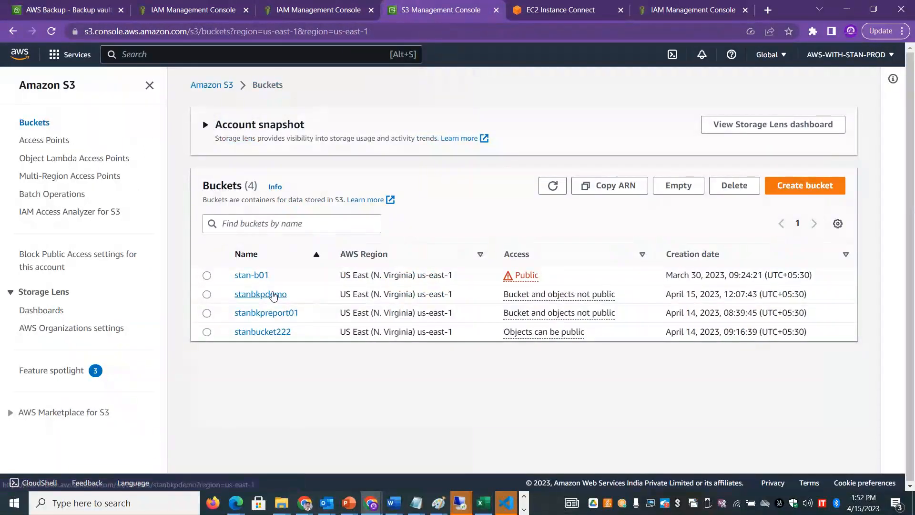
{"action": "left_click", "coordinate": [258, 292]}
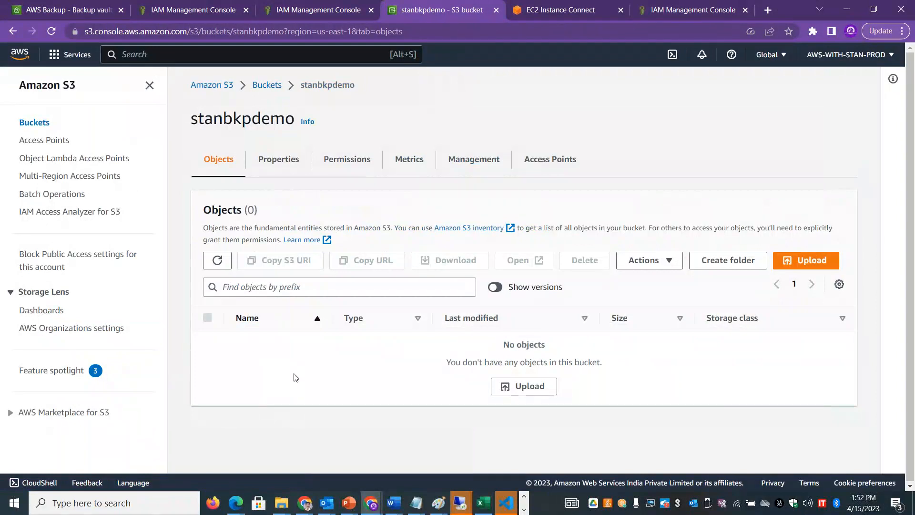
{"action": "left_click", "coordinate": [267, 84]}
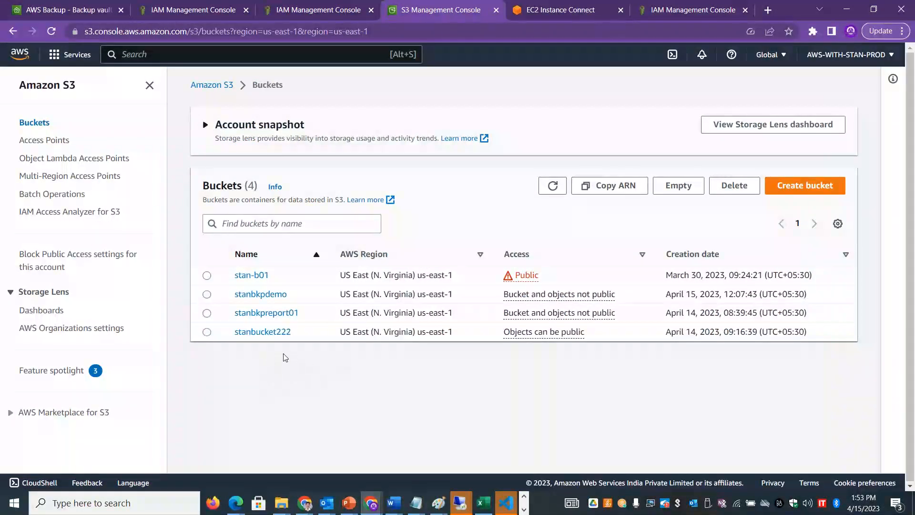
Start the restore of the selected objects to stanbkpdemo from the AWS Backup form, using the default role
{"action": "left_click", "coordinate": [56, 10]}
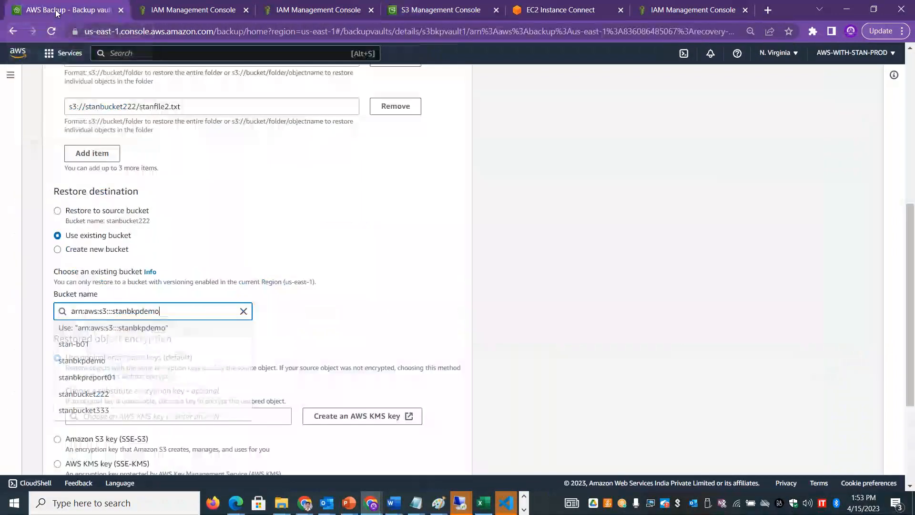
{"action": "left_click_drag", "start_coordinate": [912, 214], "coordinate": [912, 314]}
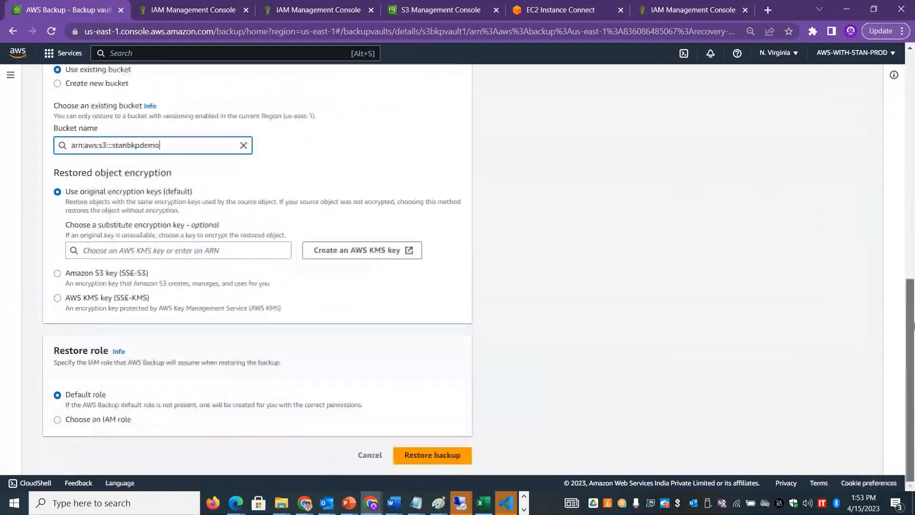
{"action": "left_click", "coordinate": [423, 452]}
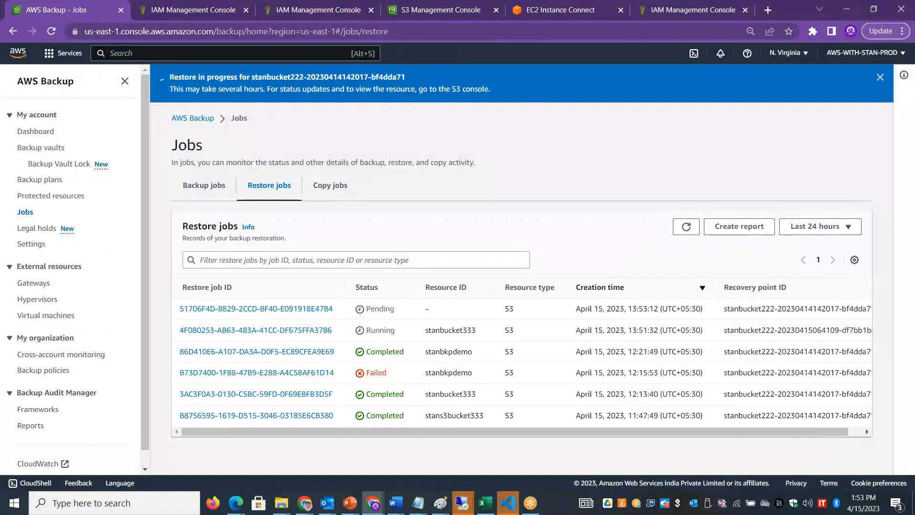
Check the details and status of the stanbucket333 restore job and of the newest restore job, returning to the jobs list
{"action": "left_click", "coordinate": [293, 330]}
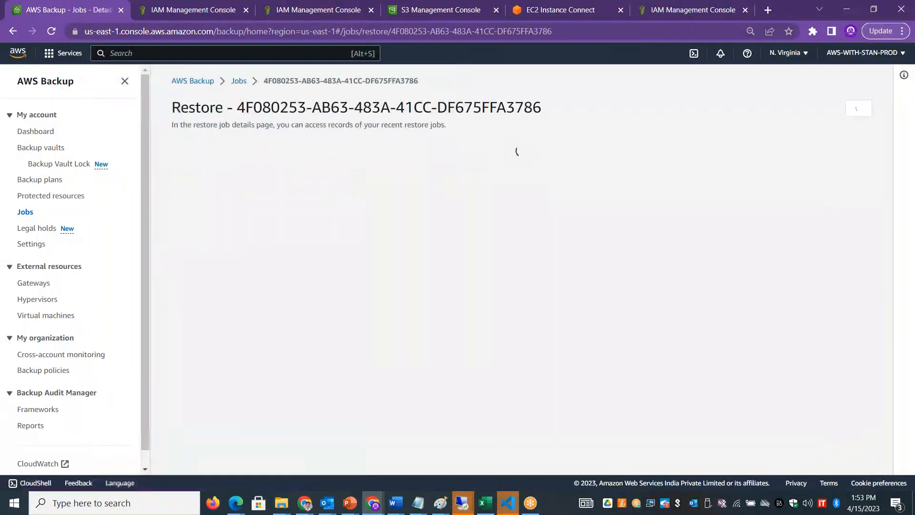
{"action": "left_click_drag", "start_coordinate": [510, 292], "coordinate": [368, 279]}
{"action": "left_click_drag", "start_coordinate": [393, 204], "coordinate": [360, 204]}
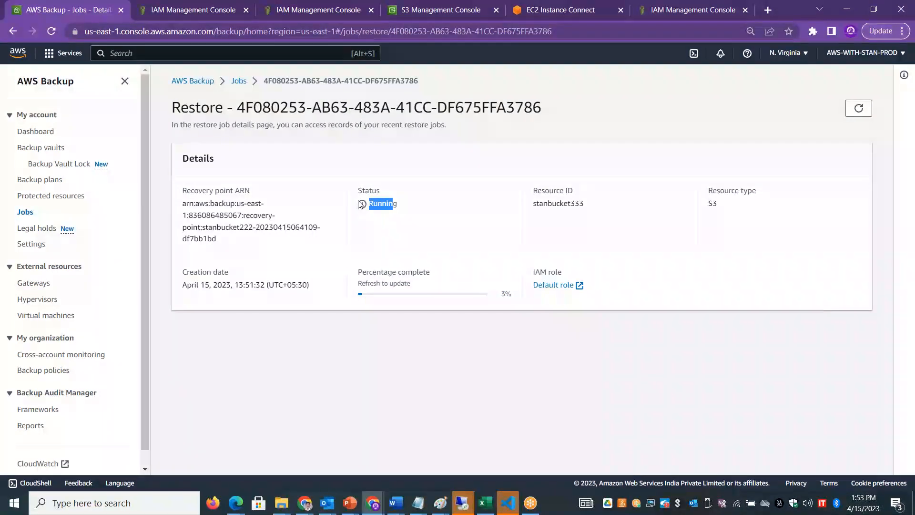
{"action": "left_click", "coordinate": [239, 81]}
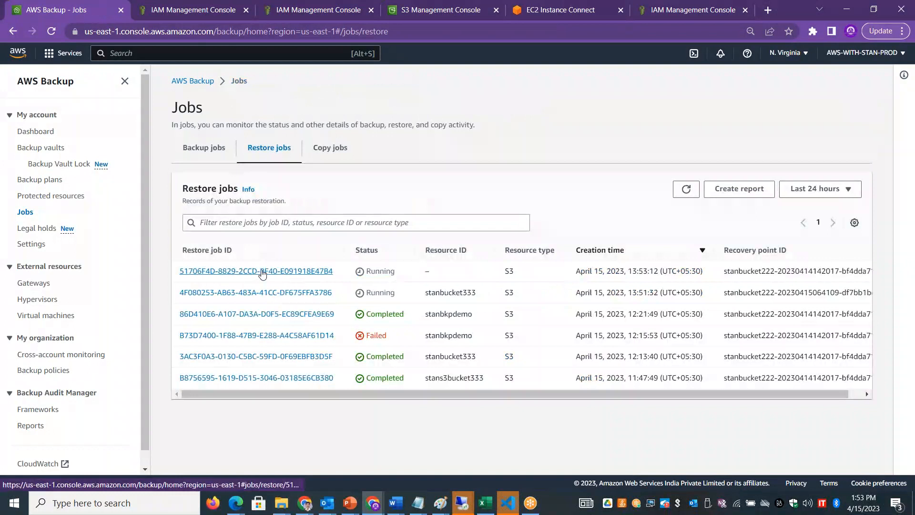
{"action": "left_click", "coordinate": [261, 271]}
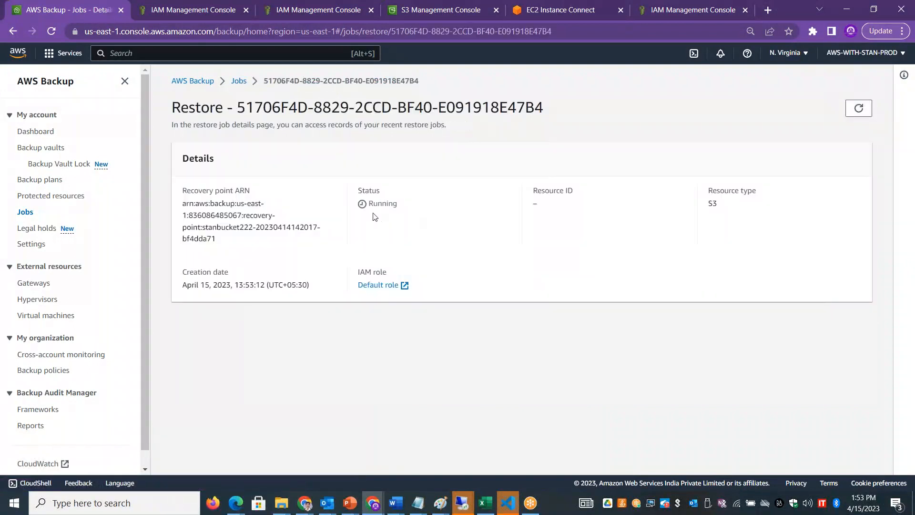
{"action": "left_click", "coordinate": [239, 81]}
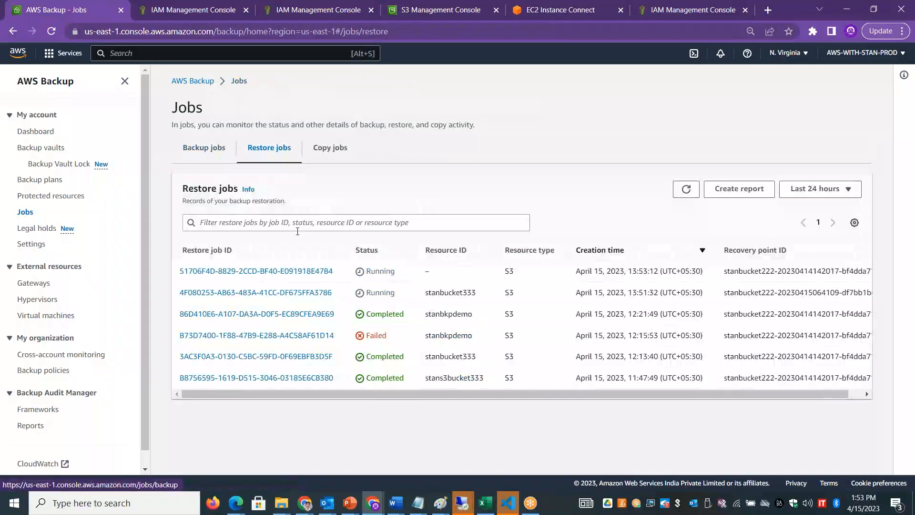
Review the details of the stanbucket222 backup job and the recovery points in the backup vault s3bkpvault1
{"action": "left_click", "coordinate": [204, 148]}
{"action": "left_click", "coordinate": [313, 274]}
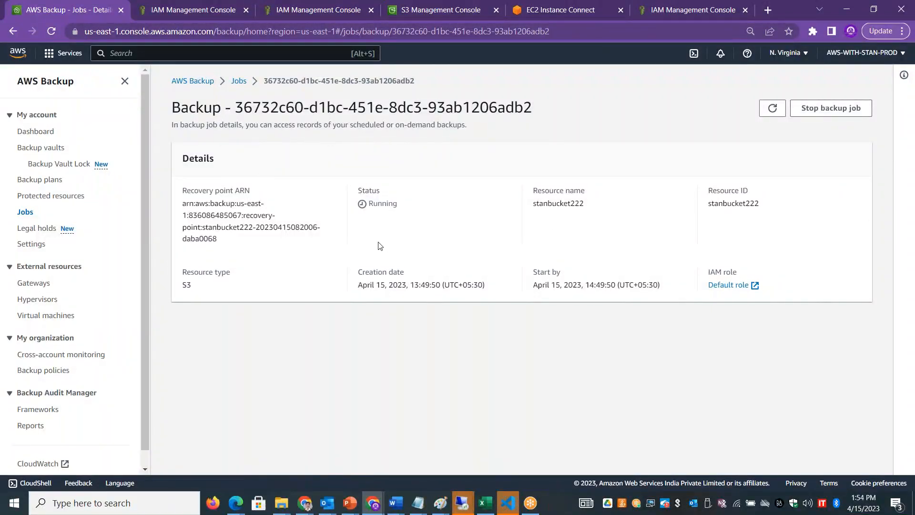
{"action": "left_click", "coordinate": [51, 149]}
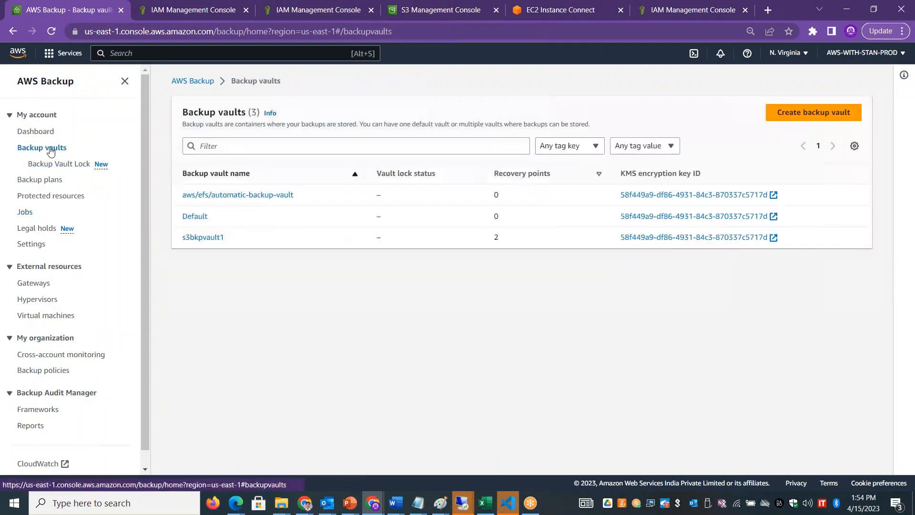
{"action": "left_click", "coordinate": [220, 240]}
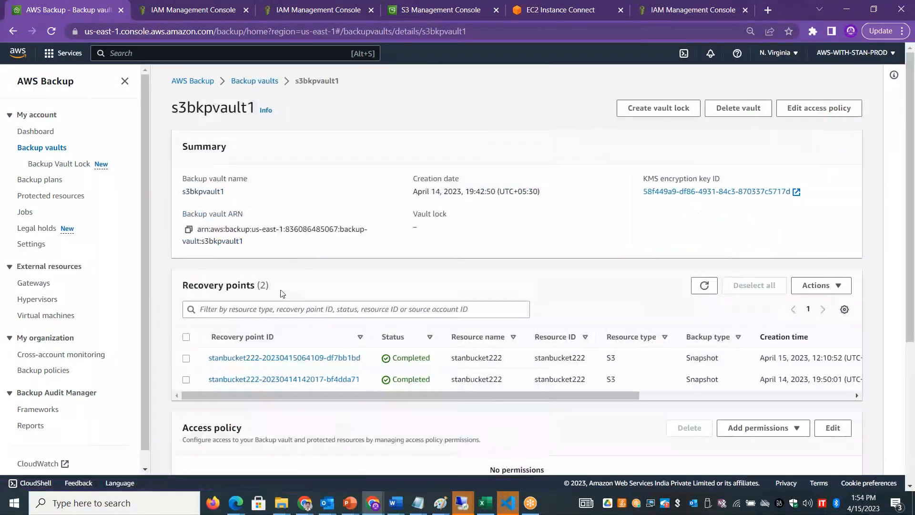
{"action": "left_click_drag", "start_coordinate": [255, 285], "coordinate": [184, 286]}
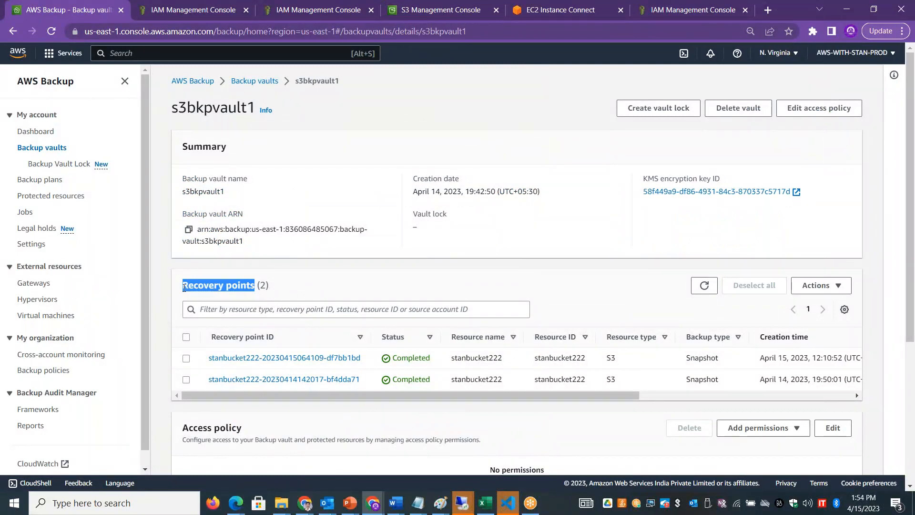
{"action": "left_click", "coordinate": [186, 358]}
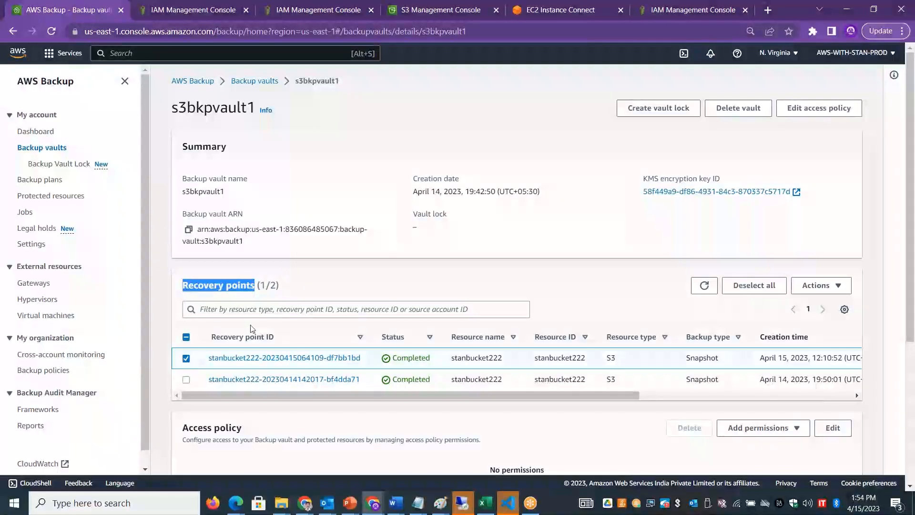
{"action": "left_click", "coordinate": [824, 288]}
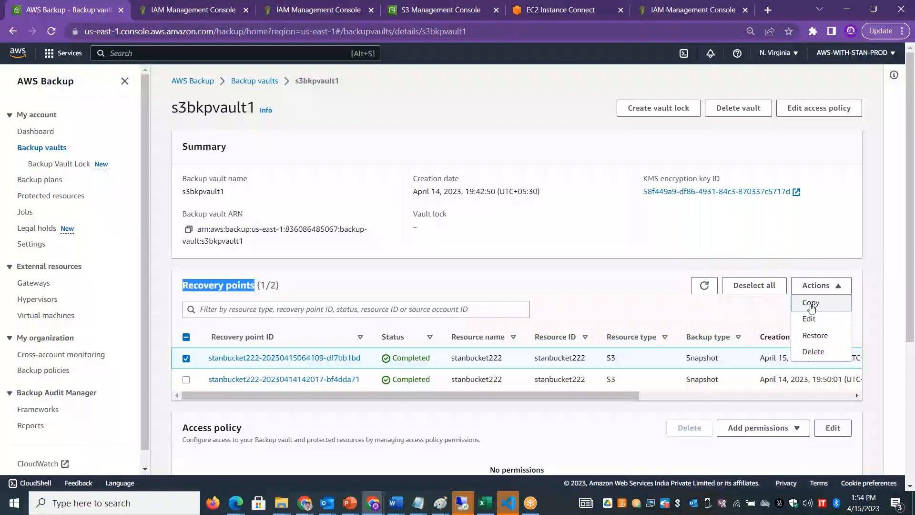
{"action": "left_click", "coordinate": [811, 303]}
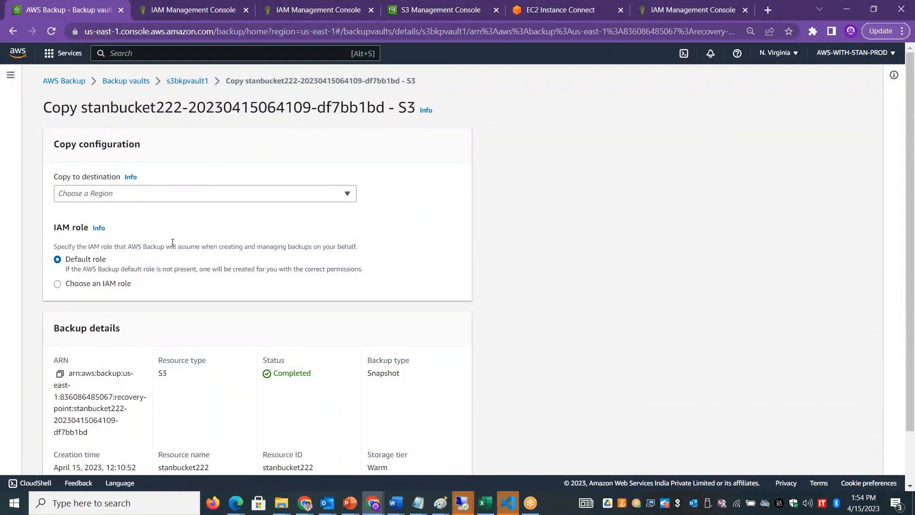
{"action": "left_click", "coordinate": [119, 194]}
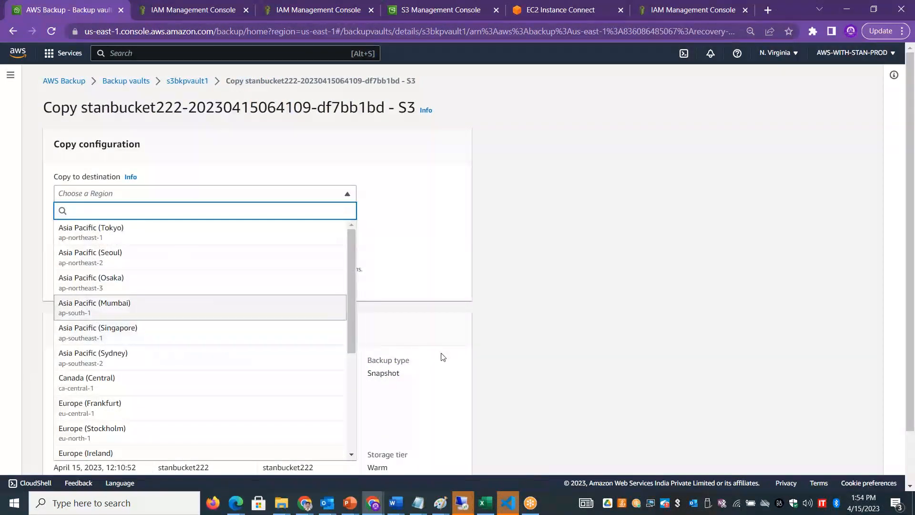
{"action": "left_click", "coordinate": [525, 343]}
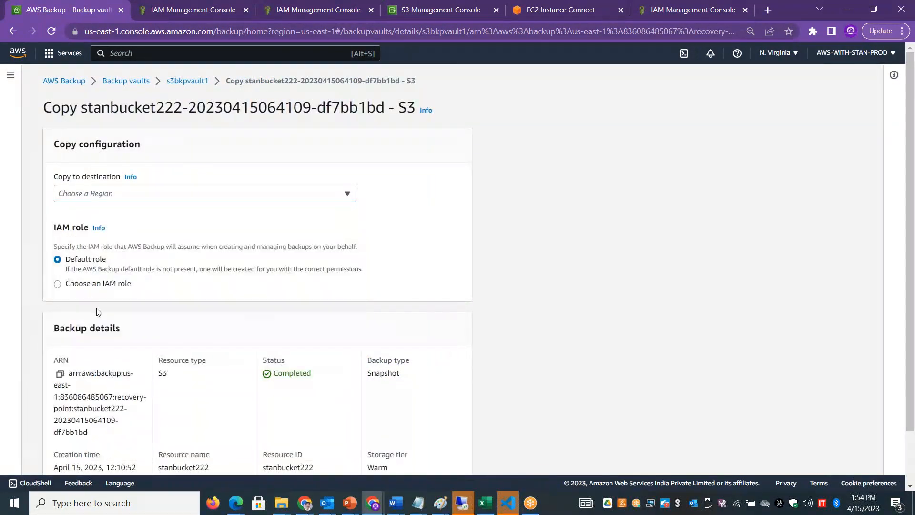
{"action": "left_click", "coordinate": [187, 81]}
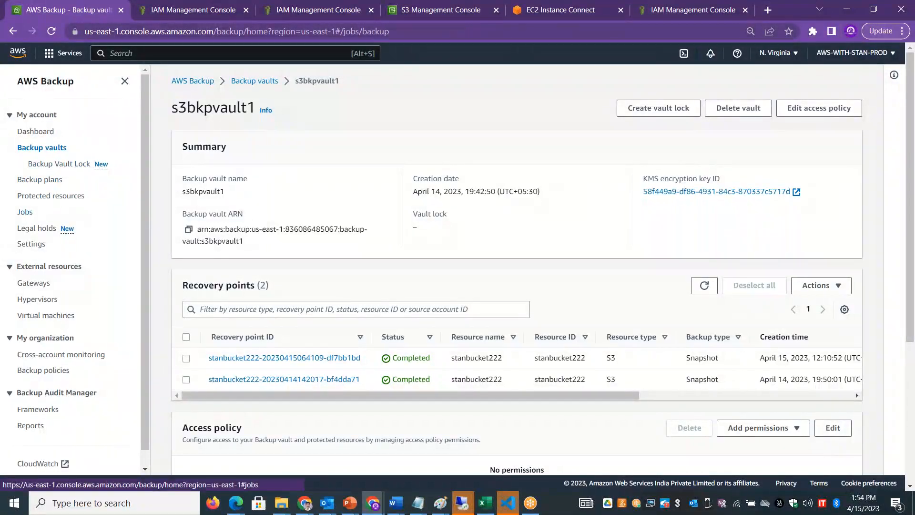
Check the progress and target bucket of the restore job for stanbucket333
{"action": "left_click", "coordinate": [30, 216]}
{"action": "left_click", "coordinate": [268, 156]}
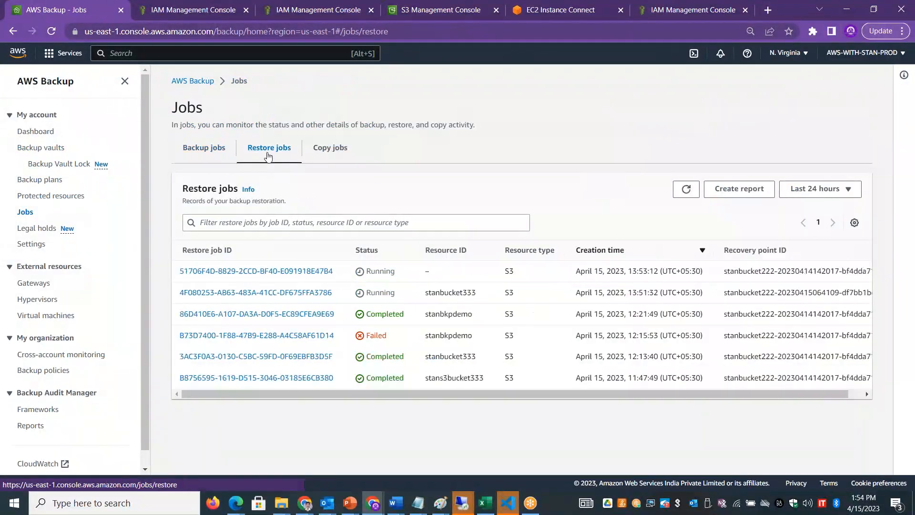
{"action": "left_click", "coordinate": [266, 293]}
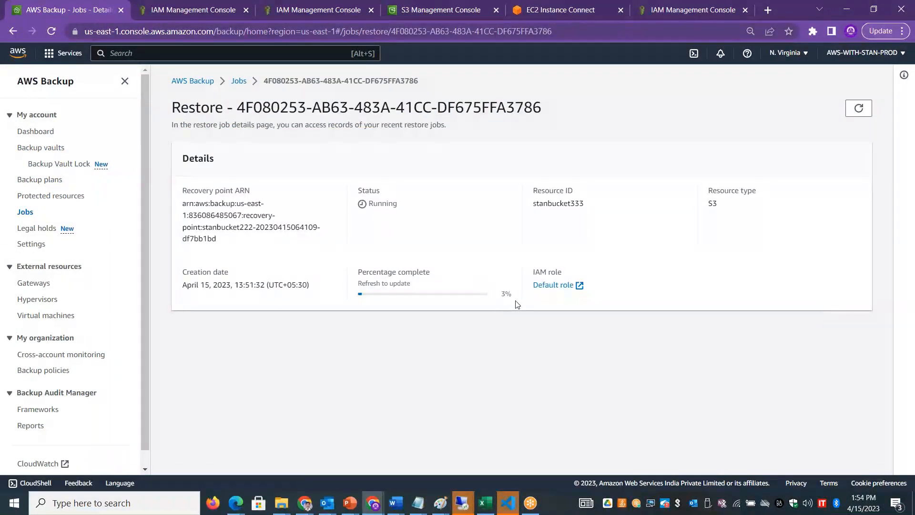
{"action": "double_click", "coordinate": [560, 204]}
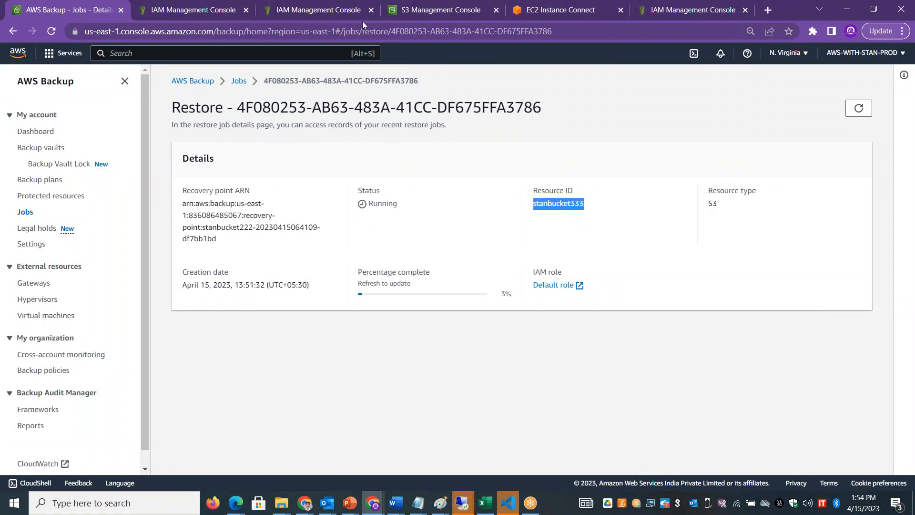
Refresh the S3 bucket list, check the creation time of stanbucket333, and open that bucket
{"action": "left_click", "coordinate": [427, 13]}
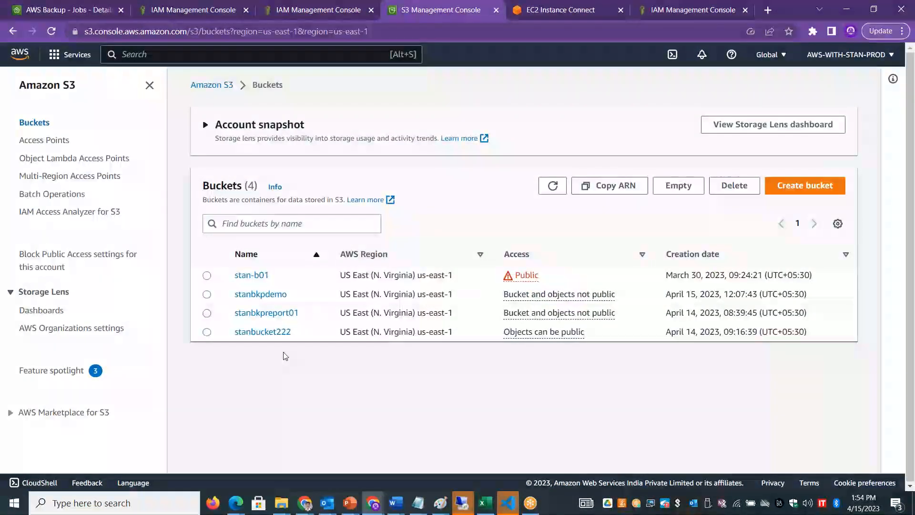
{"action": "left_click", "coordinate": [553, 186]}
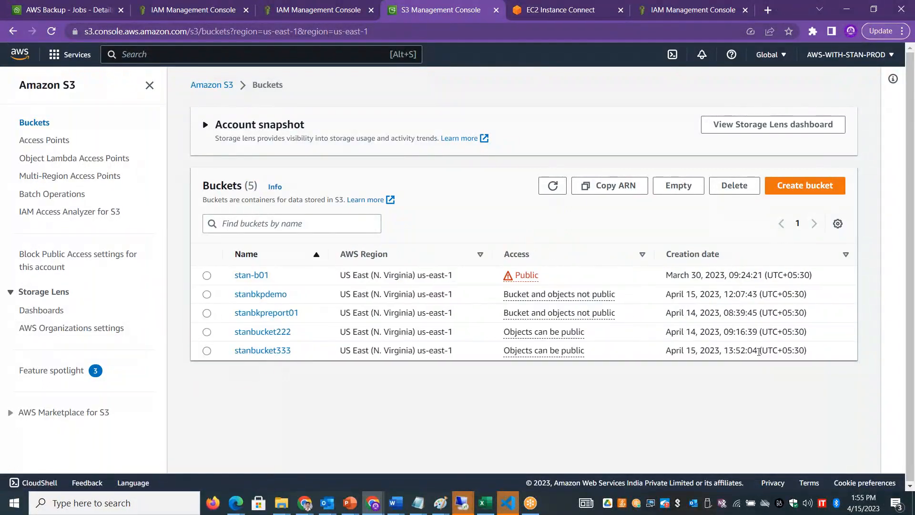
{"action": "left_click_drag", "start_coordinate": [752, 351], "coordinate": [728, 351]}
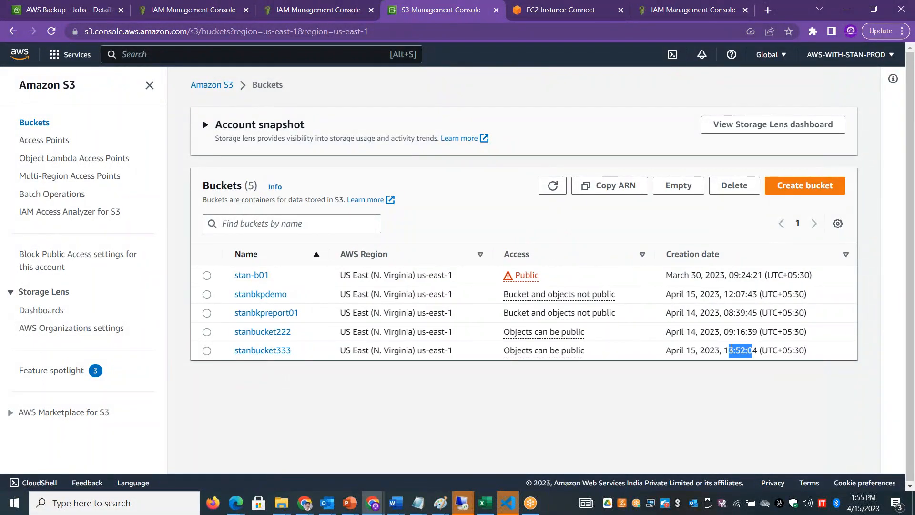
{"action": "left_click", "coordinate": [274, 351]}
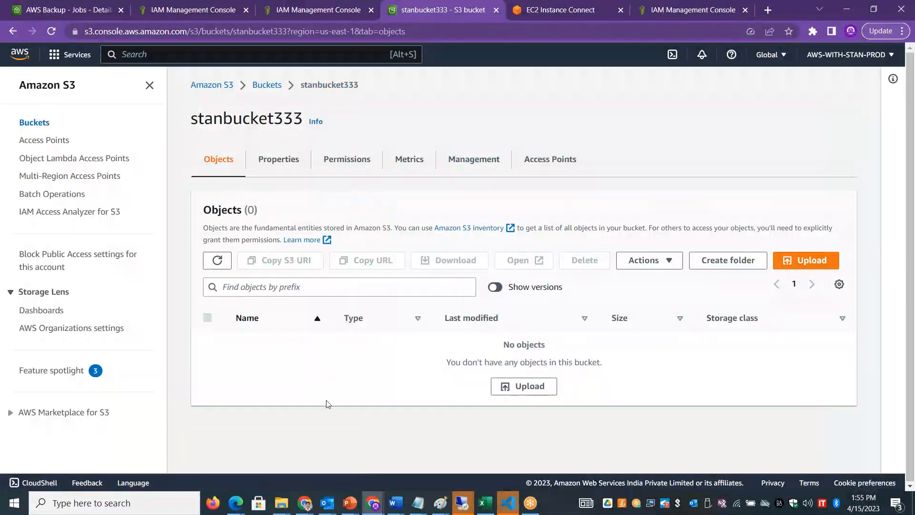
Check stanbkpdemo for restored objects and reopen stanbucket333 to check its contents
{"action": "left_click", "coordinate": [265, 85]}
{"action": "left_click", "coordinate": [270, 295]}
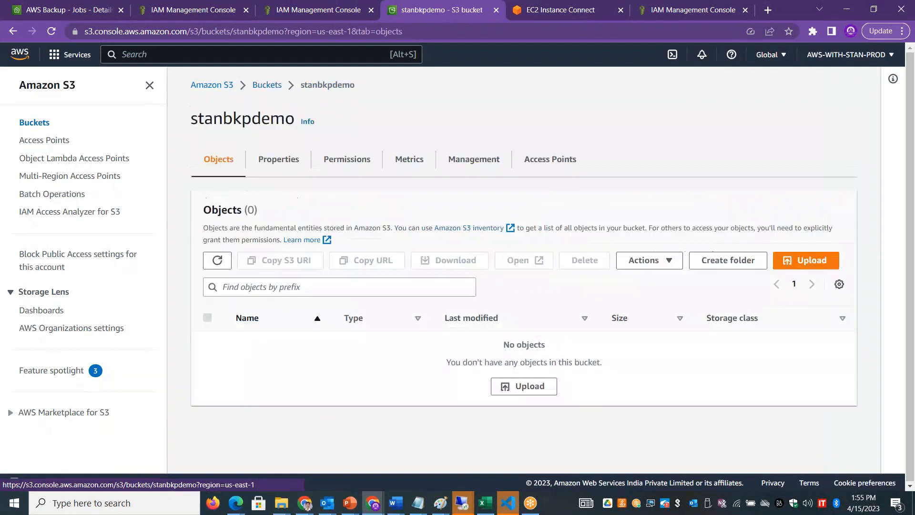
{"action": "left_click", "coordinate": [273, 89]}
{"action": "left_click", "coordinate": [265, 352]}
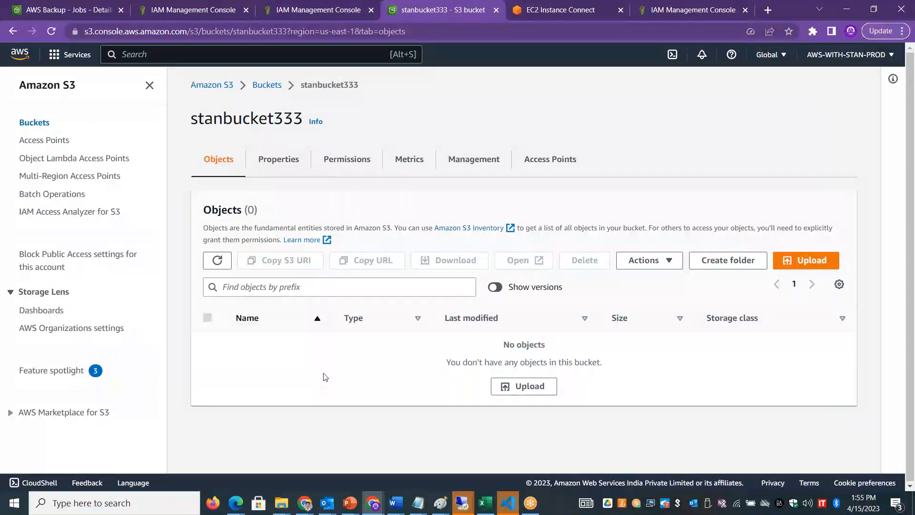
Review the resource types offered for an on-demand backup in AWS Backup, and return to the protected resources without creating one
{"action": "left_click", "coordinate": [81, 11]}
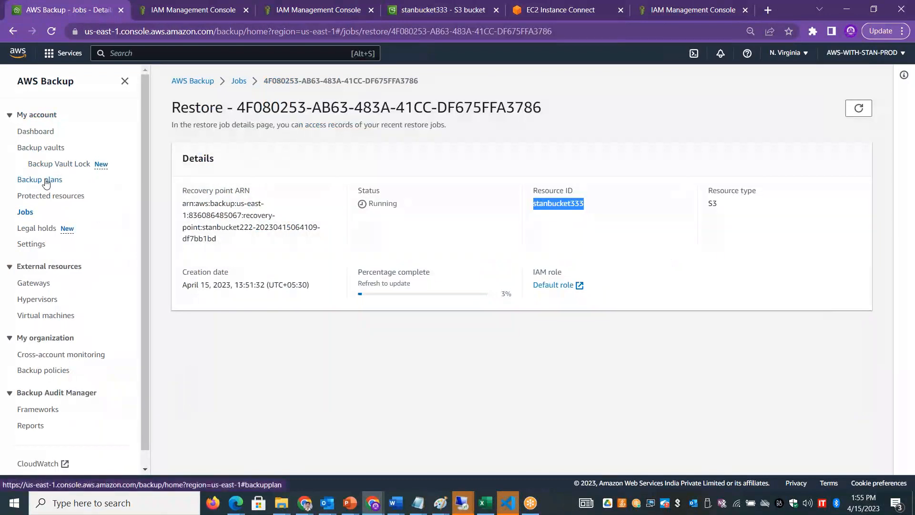
{"action": "left_click", "coordinate": [52, 197]}
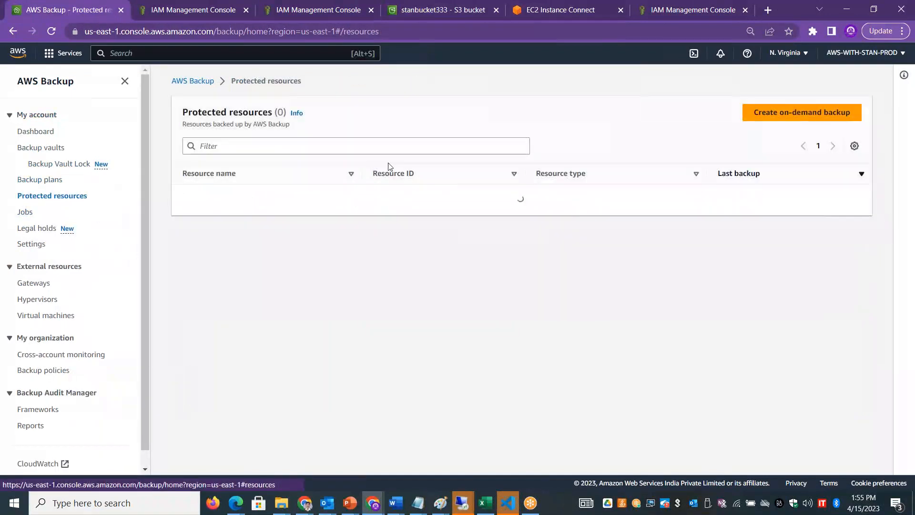
{"action": "left_click", "coordinate": [778, 118]}
{"action": "left_click", "coordinate": [173, 196]}
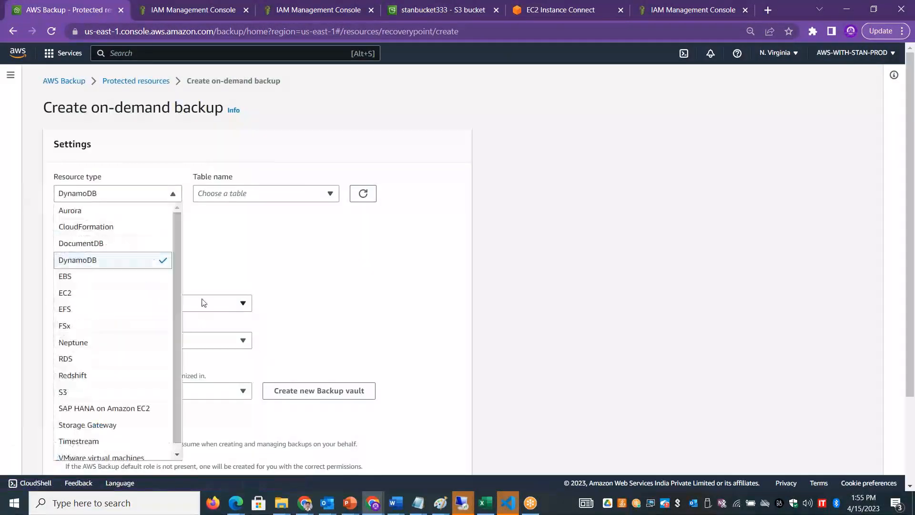
{"action": "scroll", "coordinate": [177, 304], "scroll_direction": "down", "scroll_amount": 1}
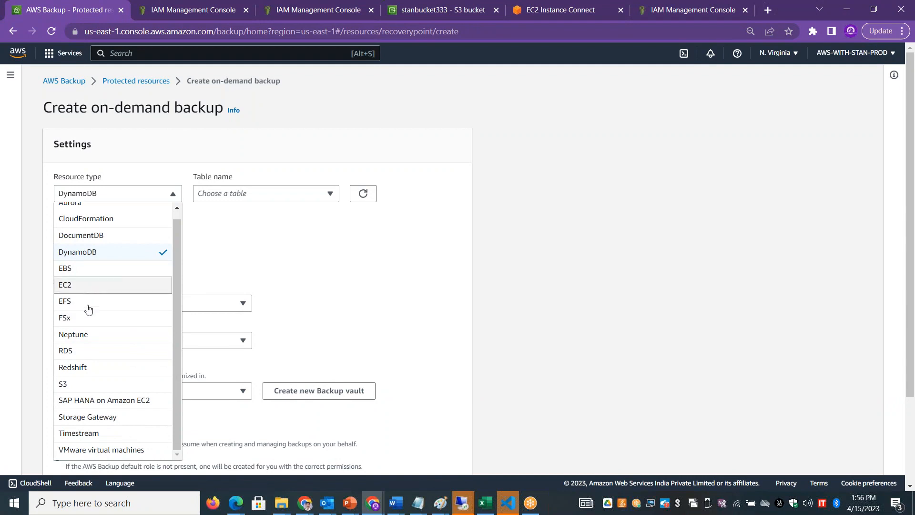
{"action": "left_click", "coordinate": [358, 336]}
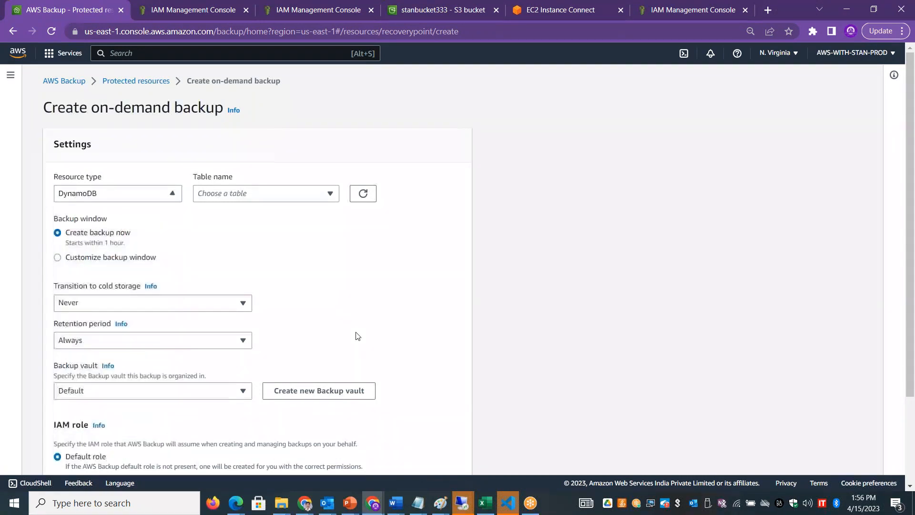
{"action": "left_click", "coordinate": [154, 82]}
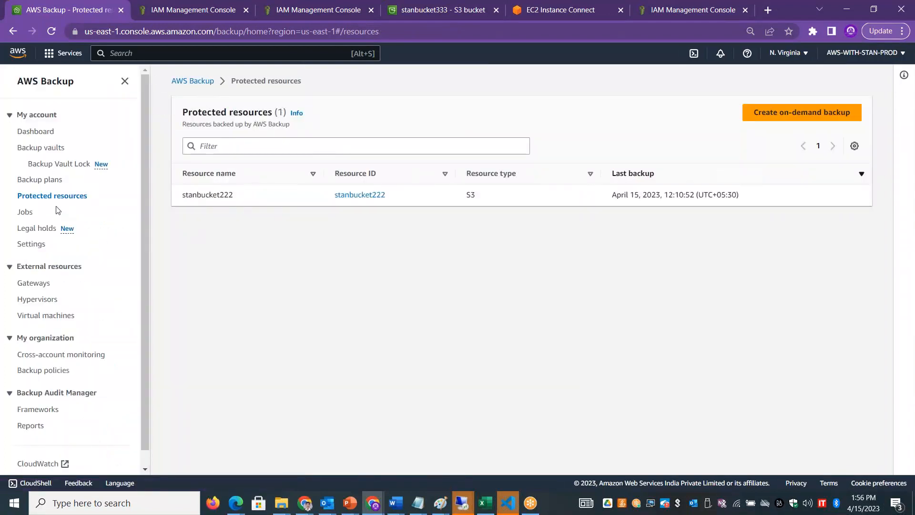
Open the details of the running restore job for stanbucket333 and refresh its progress
{"action": "left_click", "coordinate": [25, 212]}
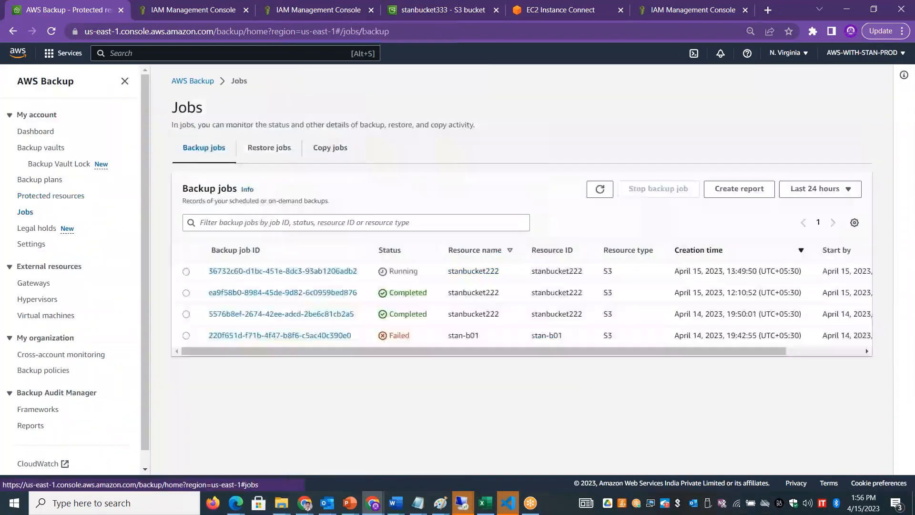
{"action": "left_click", "coordinate": [267, 151]}
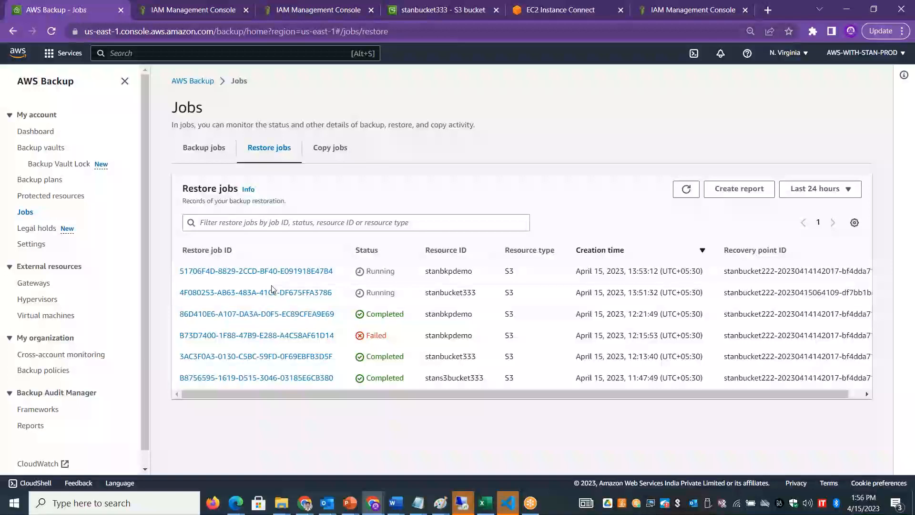
{"action": "left_click", "coordinate": [273, 294]}
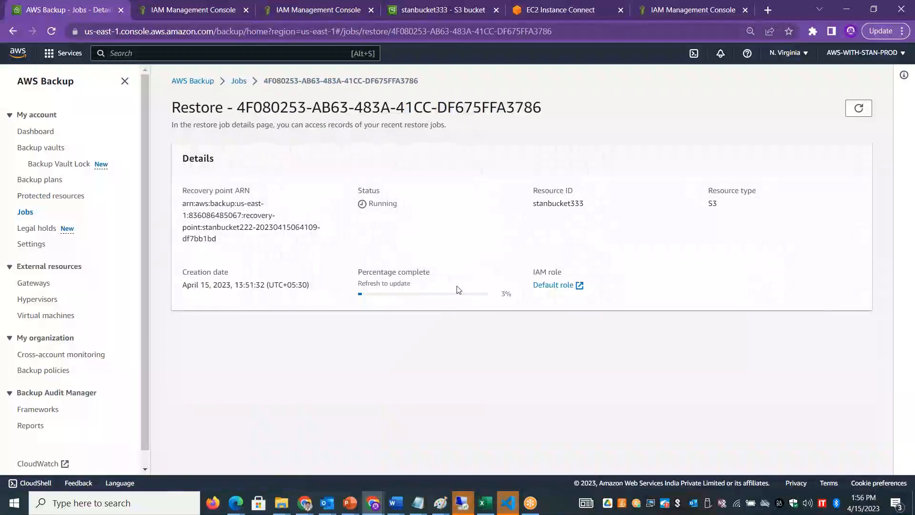
{"action": "left_click", "coordinate": [861, 108]}
Switch to S3, refresh the object lists of stanbucket333 and stanbkpdemo, and return to the bucket list
{"action": "left_click", "coordinate": [435, 15]}
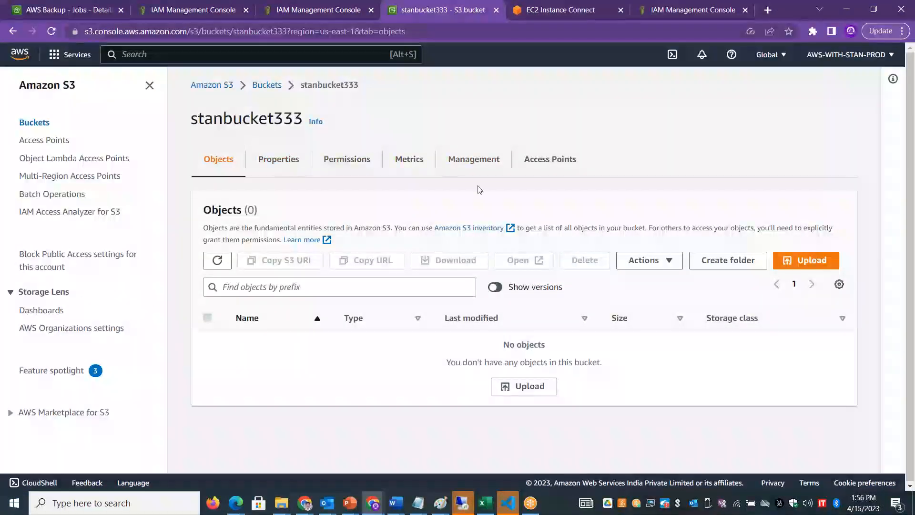
{"action": "left_click", "coordinate": [217, 260]}
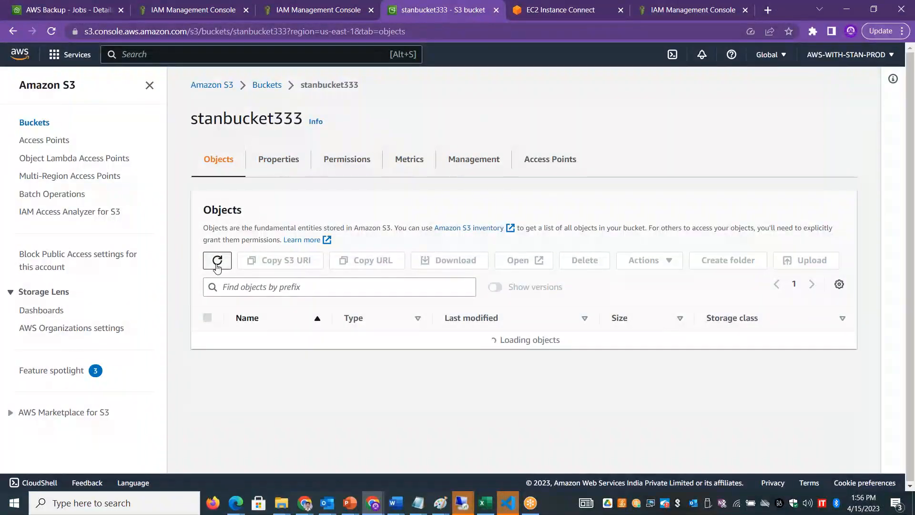
{"action": "left_click", "coordinate": [217, 262]}
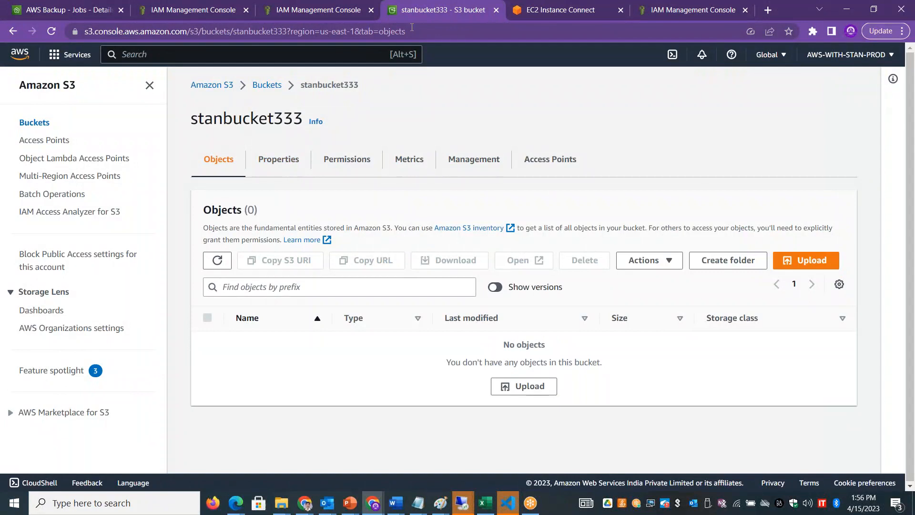
{"action": "left_click", "coordinate": [274, 91]}
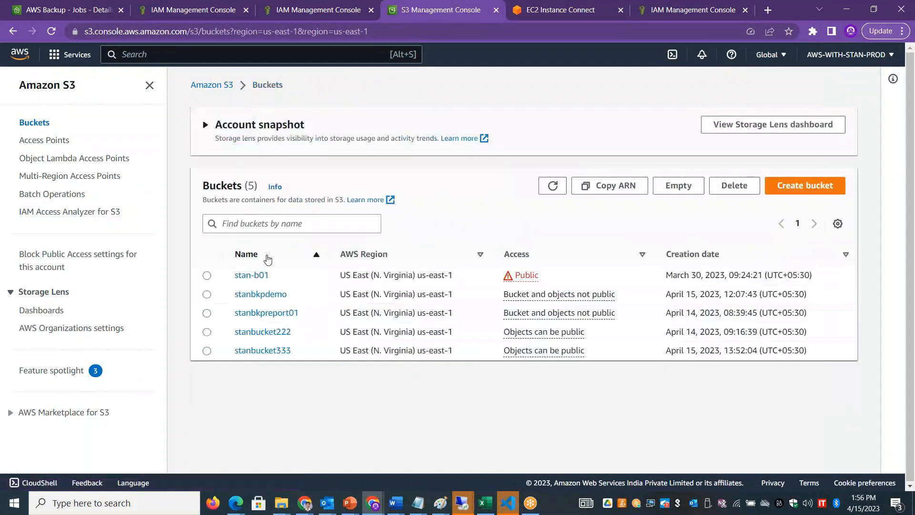
{"action": "left_click", "coordinate": [262, 294]}
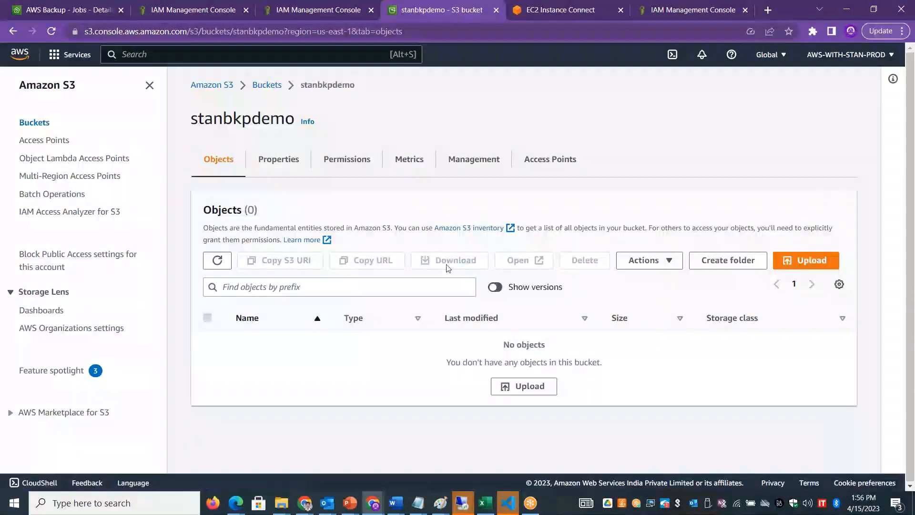
{"action": "left_click", "coordinate": [216, 260]}
{"action": "left_click", "coordinate": [267, 86]}
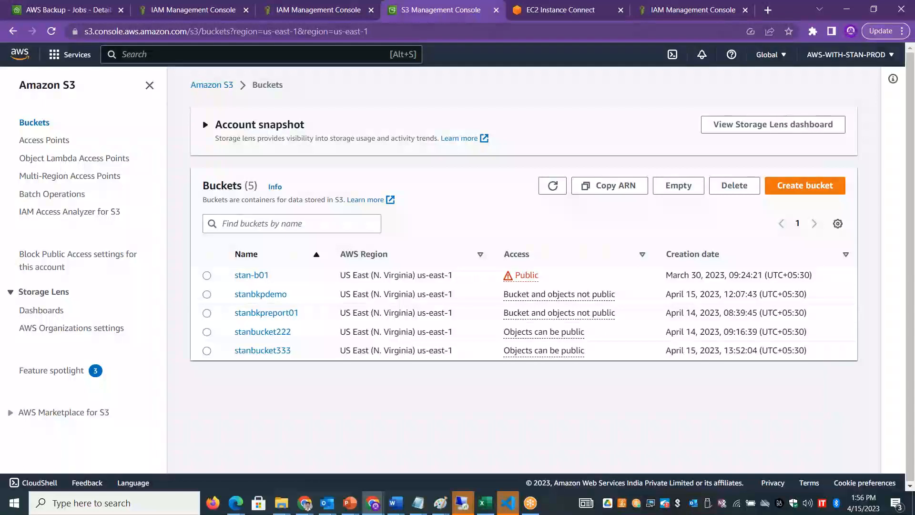
Return to AWS Backup and check the progress of the running restore jobs for stanbucket333 and stanbkpdemo
{"action": "left_click", "coordinate": [66, 9]}
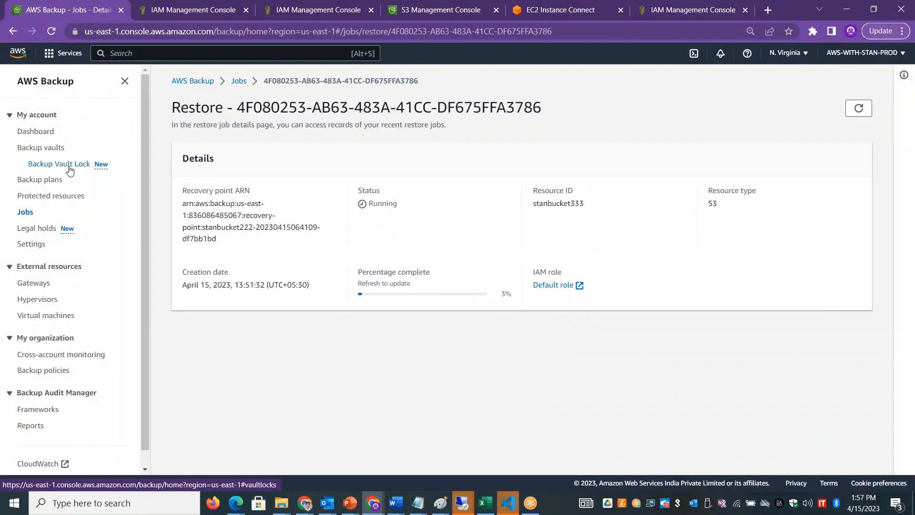
{"action": "left_click", "coordinate": [44, 232]}
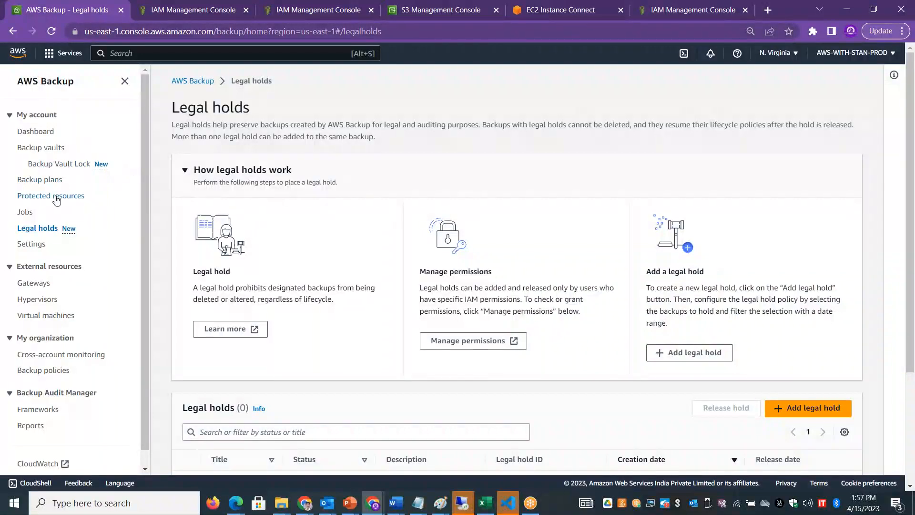
{"action": "left_click", "coordinate": [25, 212]}
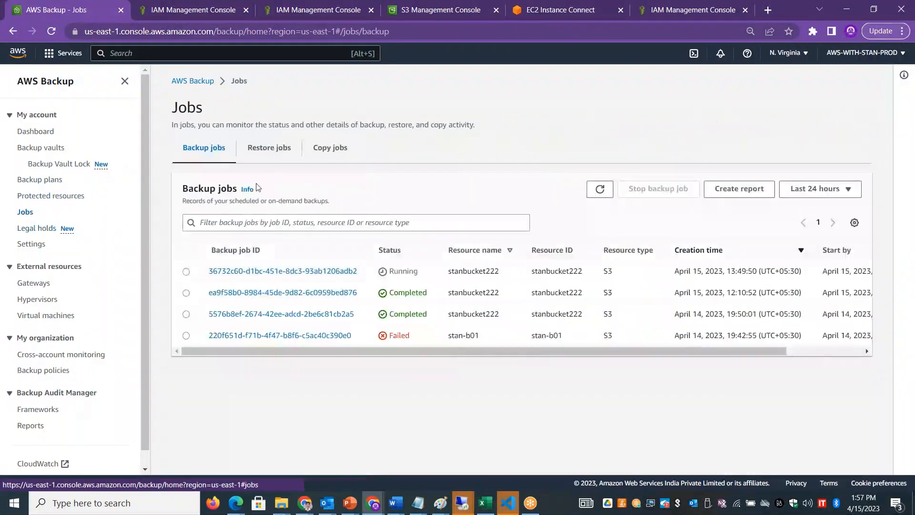
{"action": "left_click", "coordinate": [266, 148]}
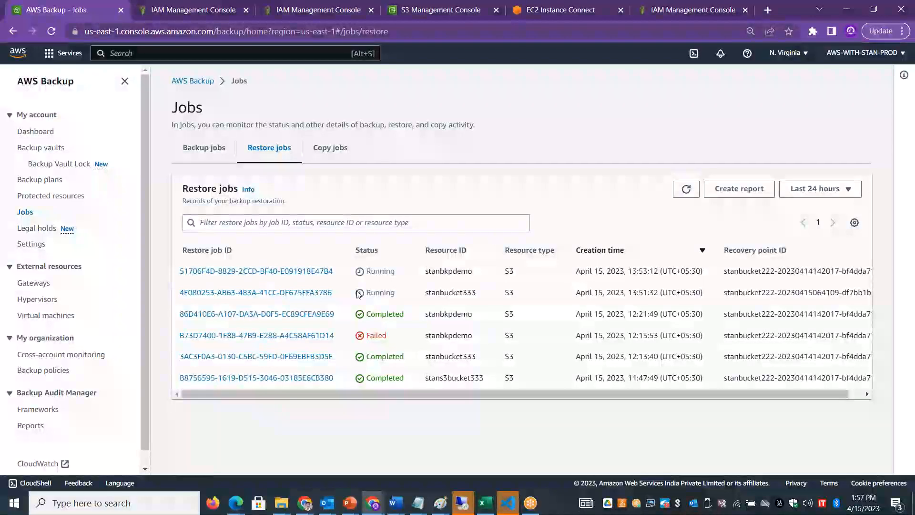
{"action": "left_click", "coordinate": [307, 293]}
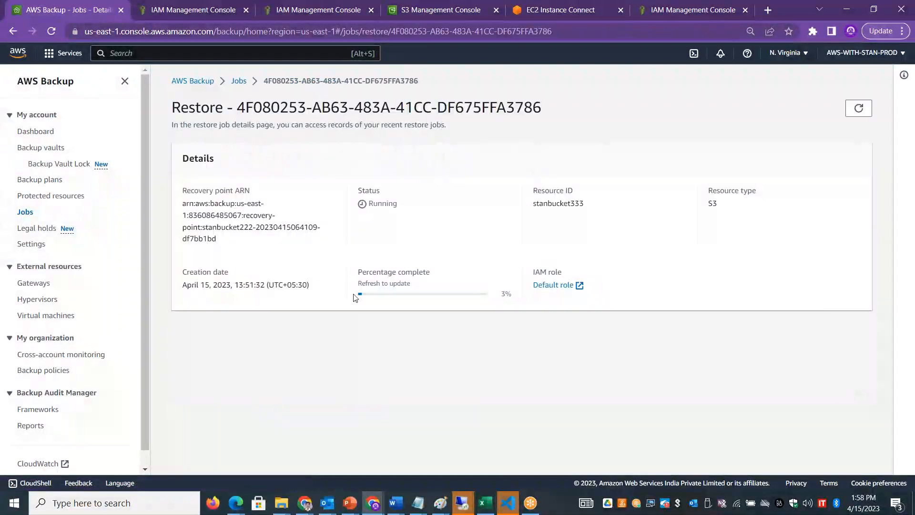
{"action": "left_click", "coordinate": [240, 80]}
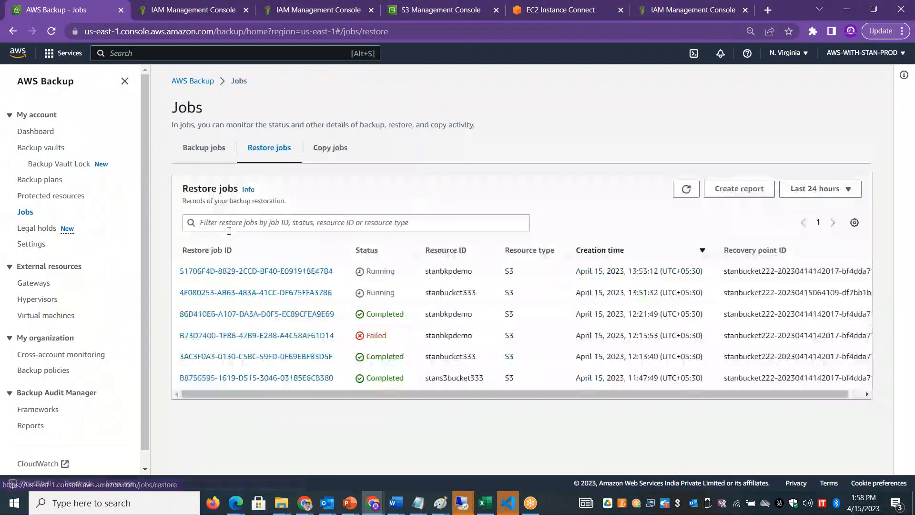
{"action": "left_click", "coordinate": [239, 269]}
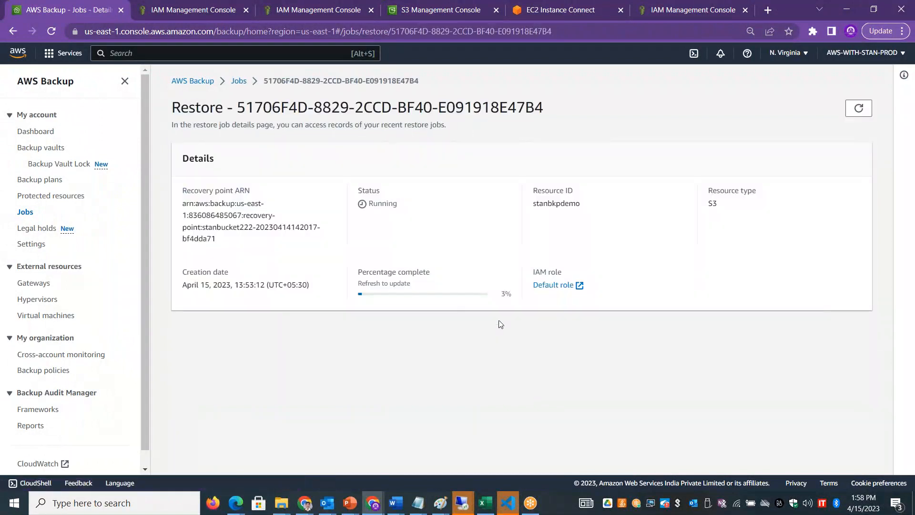
Switch to S3 and check stanbkpdemo, followed by stanbucket333, for restored objects, refreshing each object list
{"action": "left_click", "coordinate": [438, 6]}
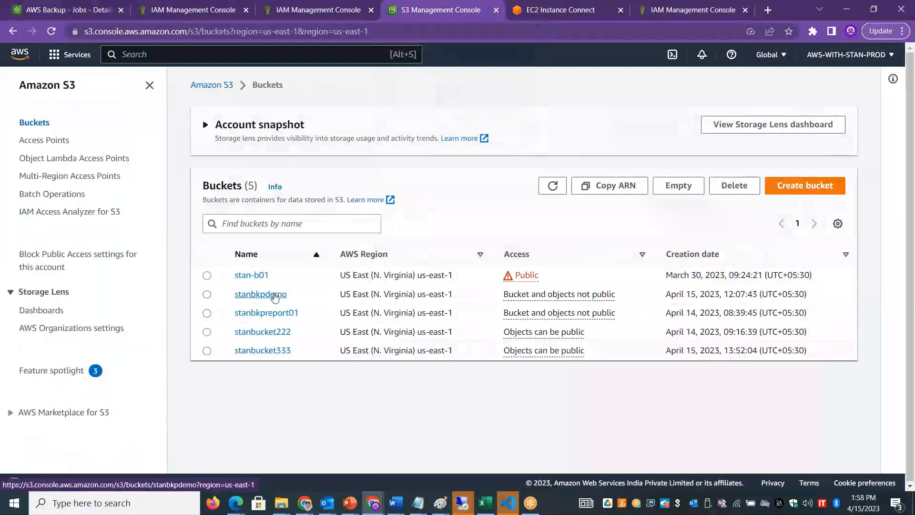
{"action": "left_click", "coordinate": [260, 294]}
{"action": "left_click", "coordinate": [217, 260]}
{"action": "left_click", "coordinate": [268, 85]}
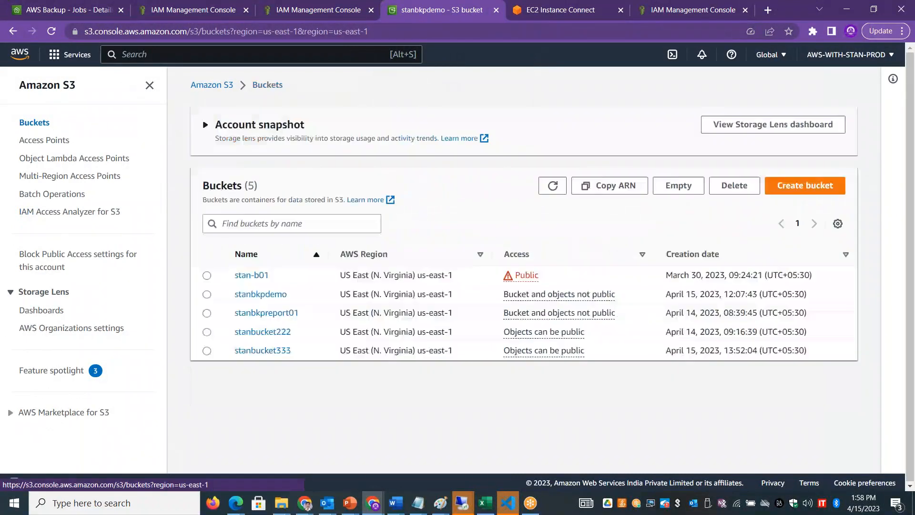
{"action": "left_click", "coordinate": [263, 350]}
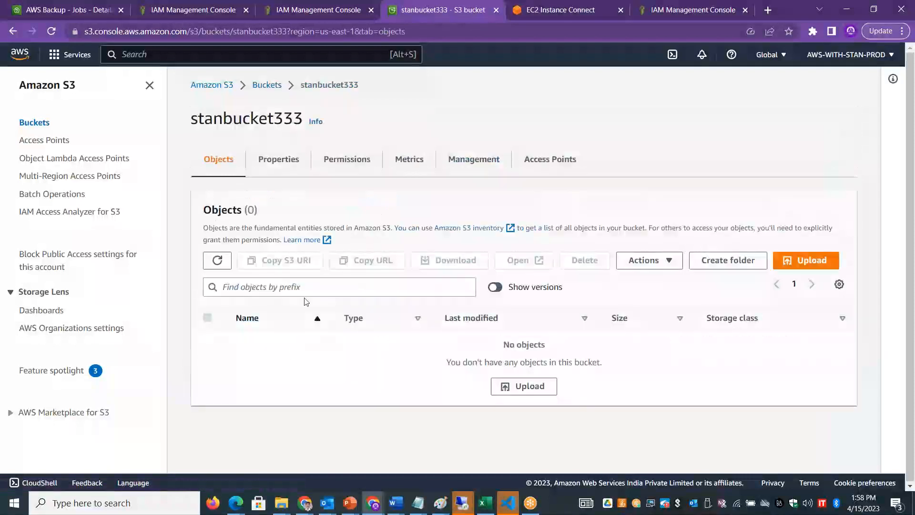
{"action": "left_click", "coordinate": [219, 261]}
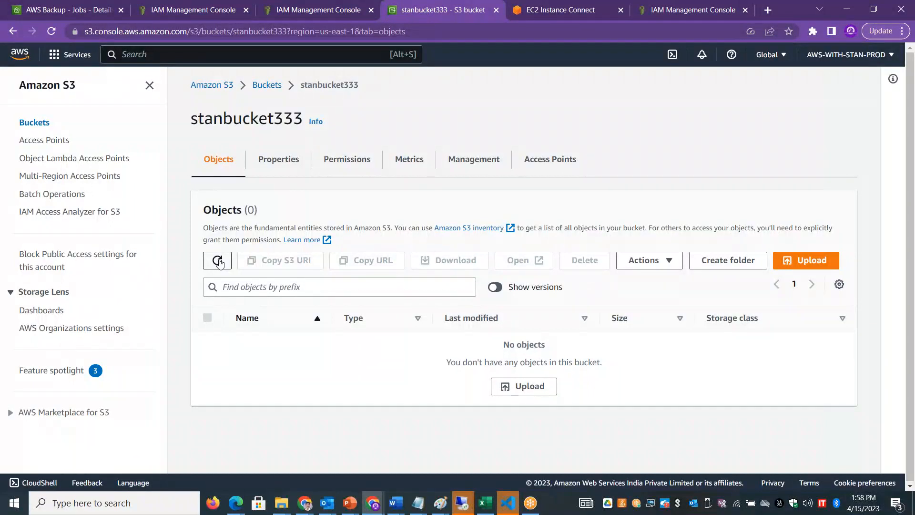
Return to AWS Backup, refresh the restore jobs list, and reopen it from the dashboard to check job statuses
{"action": "left_click", "coordinate": [192, 8]}
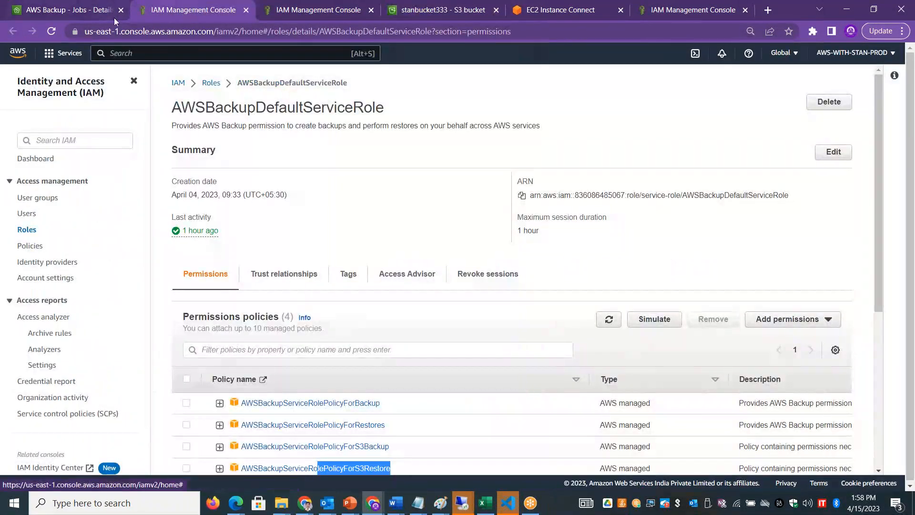
{"action": "left_click", "coordinate": [67, 7]}
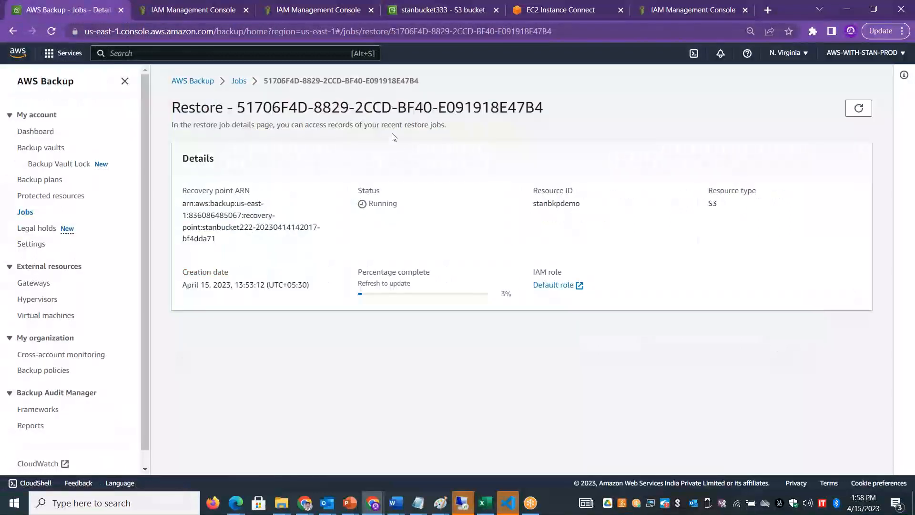
{"action": "left_click", "coordinate": [238, 81]}
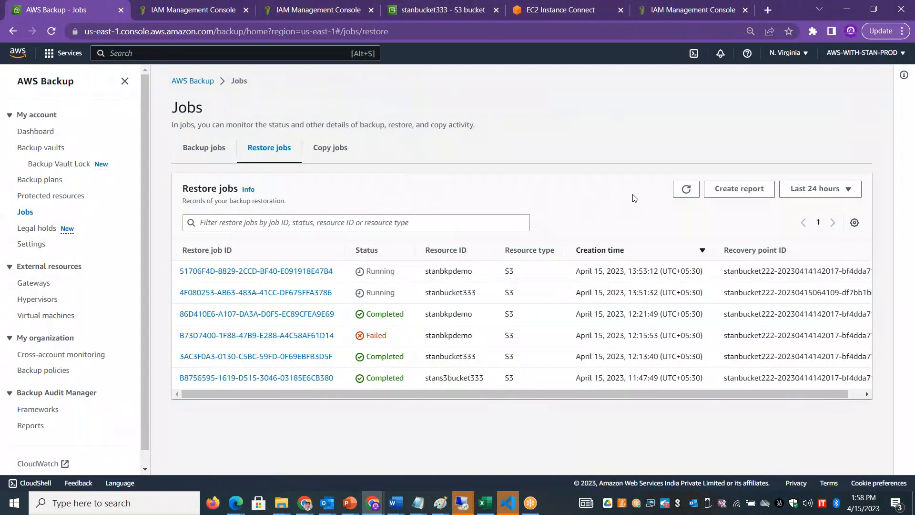
{"action": "left_click", "coordinate": [685, 189]}
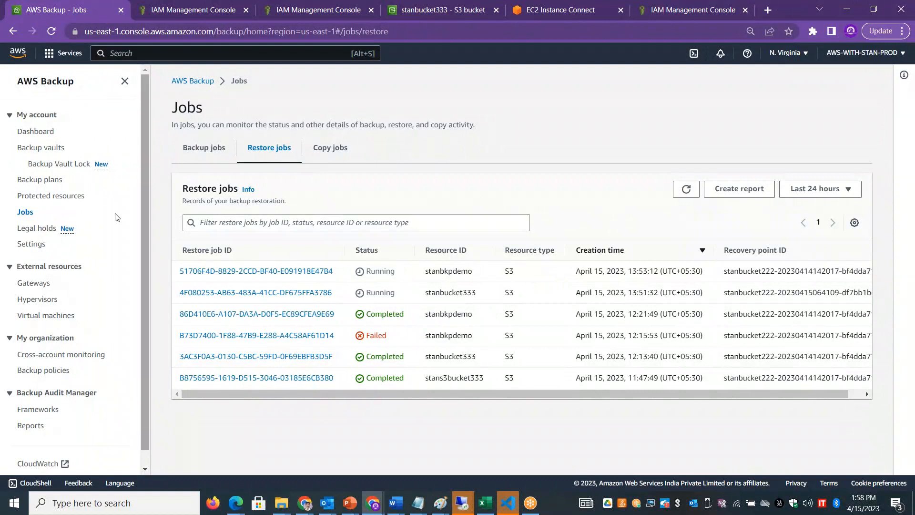
{"action": "left_click", "coordinate": [36, 132]}
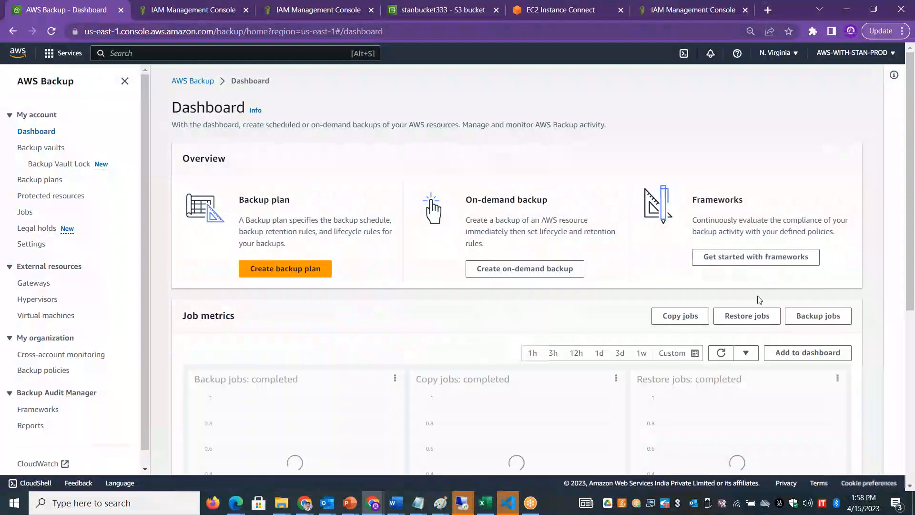
{"action": "left_click", "coordinate": [758, 316]}
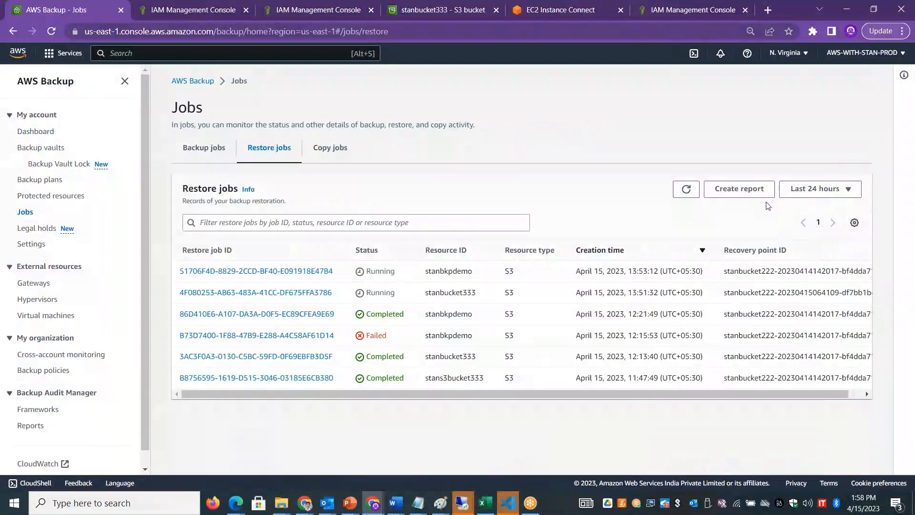
Examine the dashboard's job metrics, isolating the S3 series in the completed restore jobs chart
{"action": "left_click", "coordinate": [36, 132]}
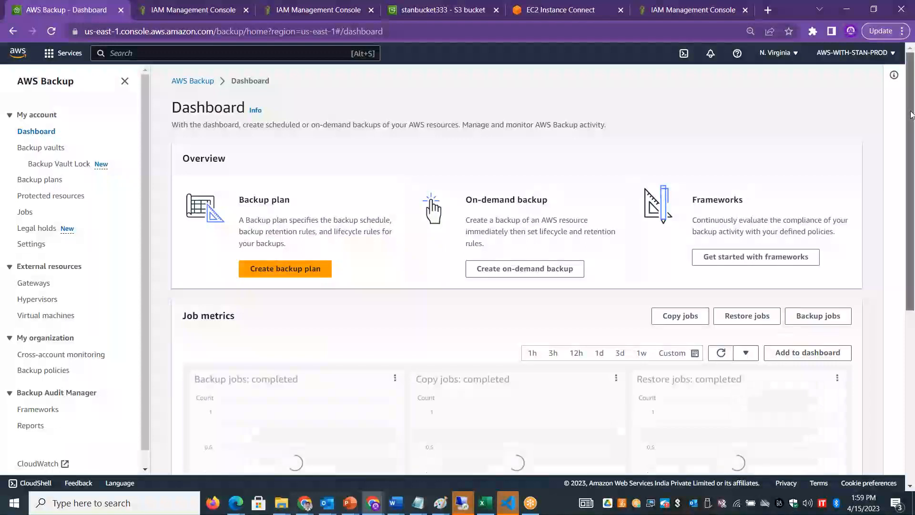
{"action": "scroll", "coordinate": [913, 245], "scroll_direction": "down", "scroll_amount": 3}
{"action": "scroll", "coordinate": [912, 245], "scroll_direction": "down", "scroll_amount": 3}
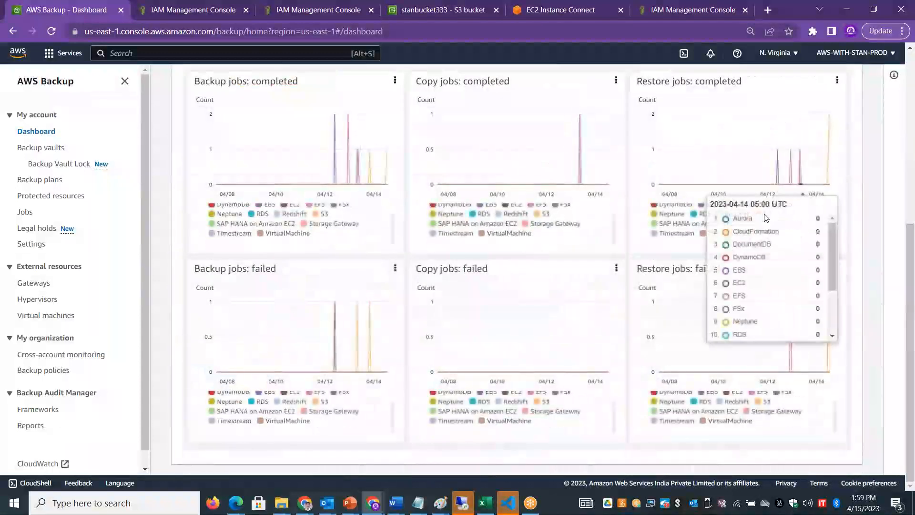
{"action": "left_click_drag", "start_coordinate": [836, 234], "coordinate": [835, 222]}
{"action": "mouse_move", "coordinate": [766, 228]}
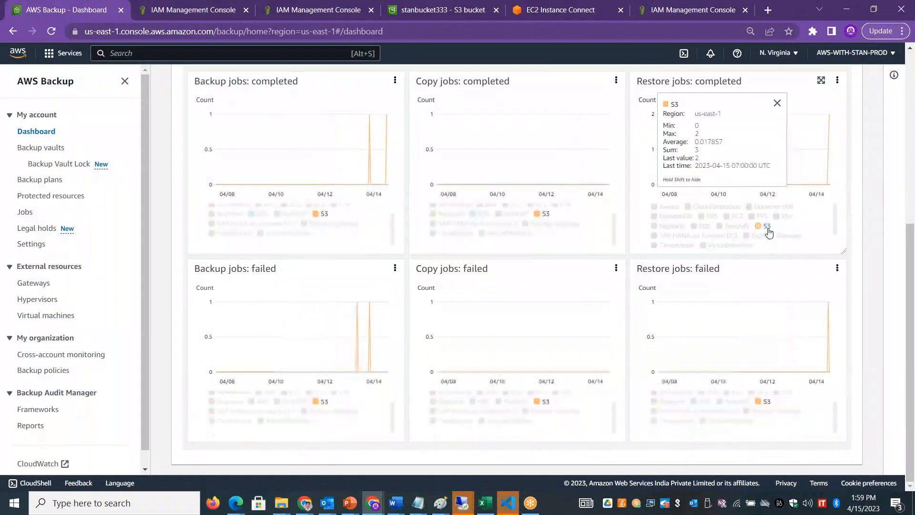
Switch to S3 and check stanbucket333, followed by stanbkpdemo, for restored objects, refreshing each object list
{"action": "left_click", "coordinate": [767, 227]}
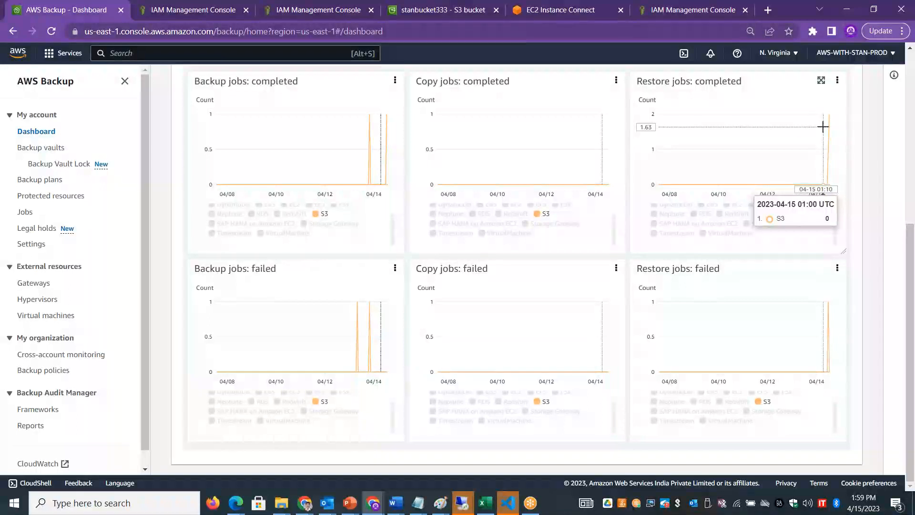
{"action": "left_click", "coordinate": [428, 5]}
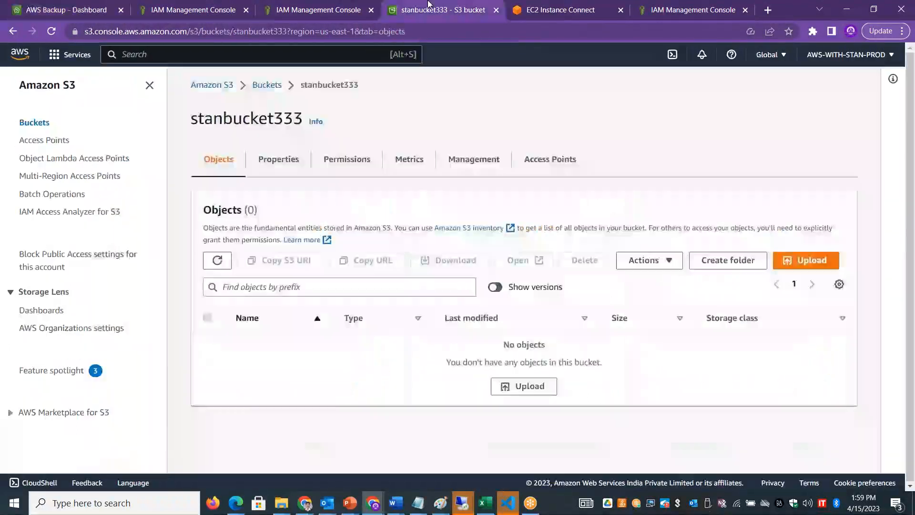
{"action": "left_click", "coordinate": [217, 261]}
{"action": "left_click", "coordinate": [218, 263]}
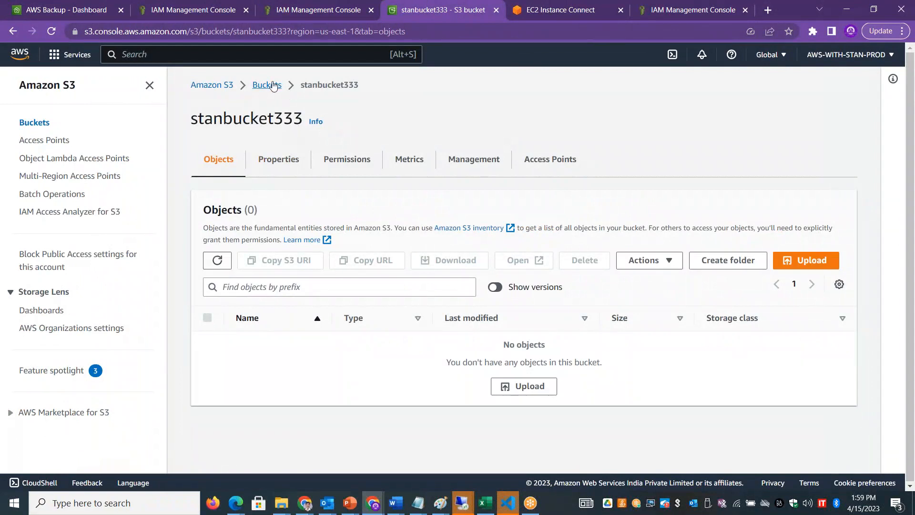
{"action": "left_click", "coordinate": [269, 86]}
{"action": "left_click", "coordinate": [264, 294]}
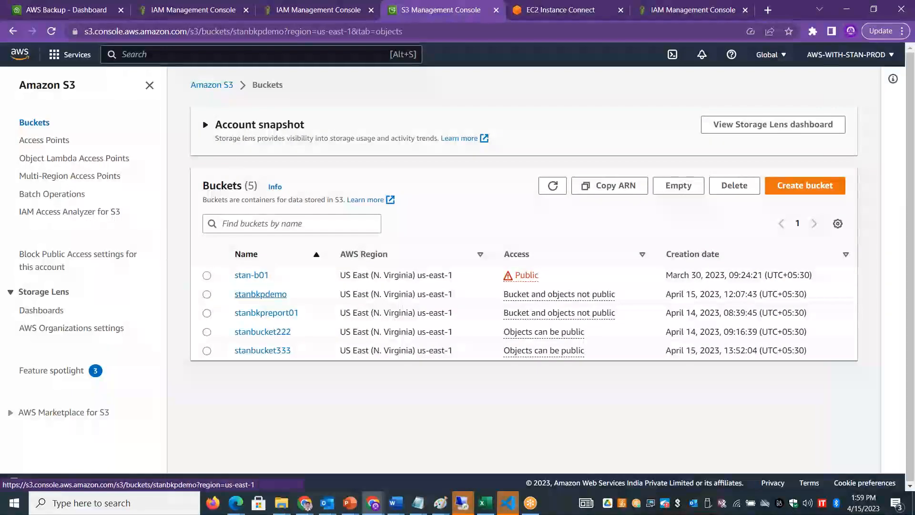
{"action": "left_click", "coordinate": [224, 263]}
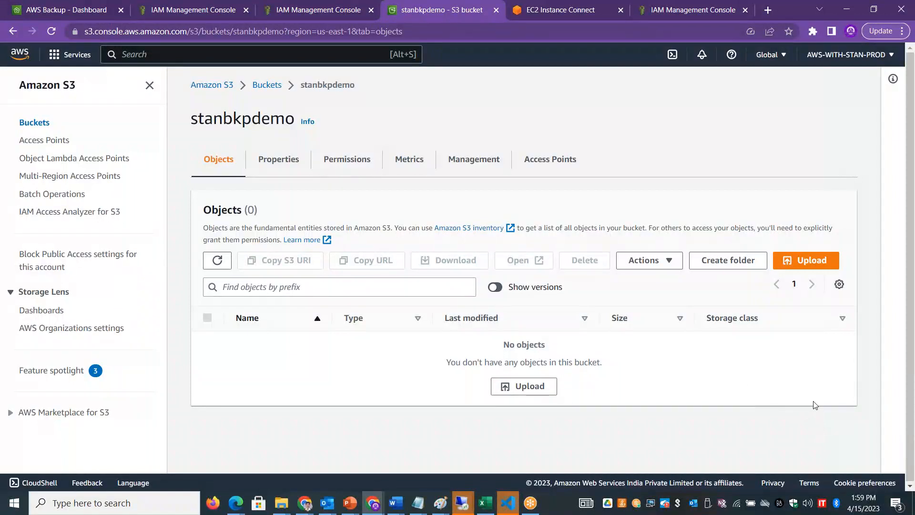
Return to AWS Backup and check the completion percentage of the running stanbucket333 and stanbkpdemo restore jobs in their details
{"action": "key", "text": "alt+Tab"}
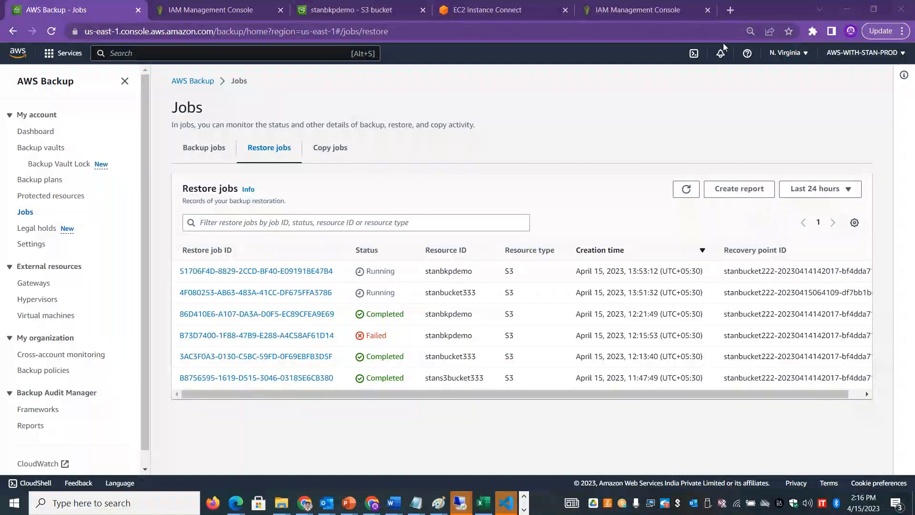
{"action": "left_click", "coordinate": [304, 293]}
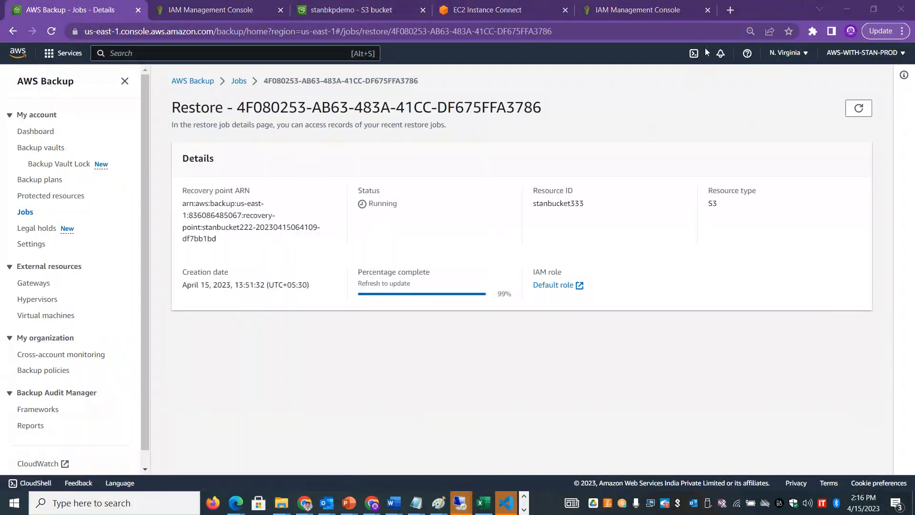
{"action": "double_click", "coordinate": [510, 293]}
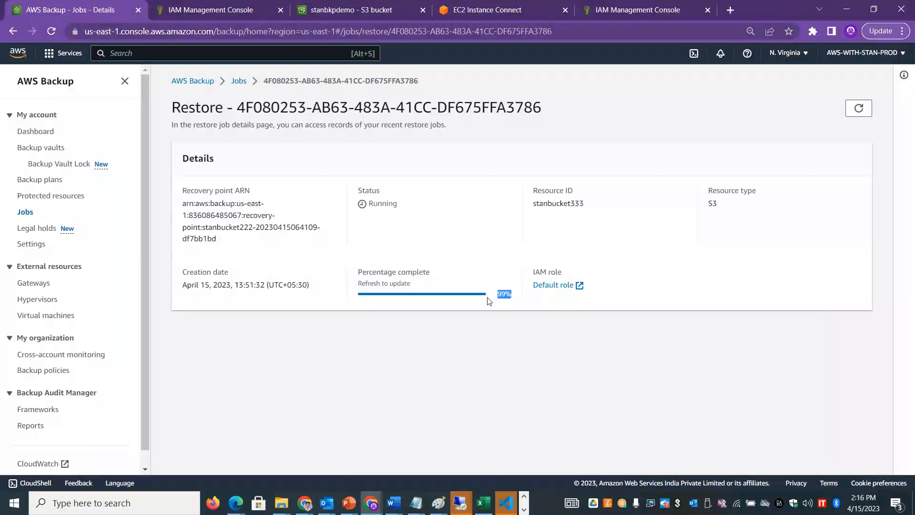
{"action": "left_click", "coordinate": [238, 81]}
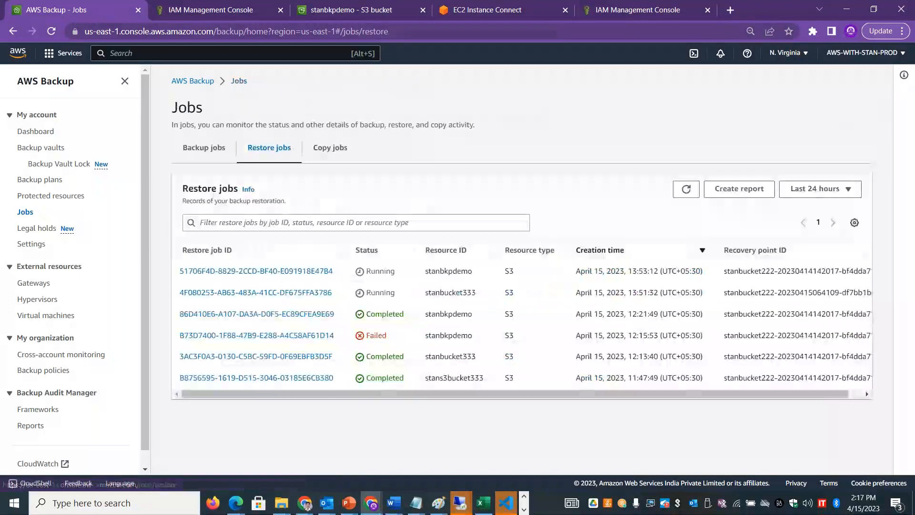
{"action": "left_click", "coordinate": [308, 154]}
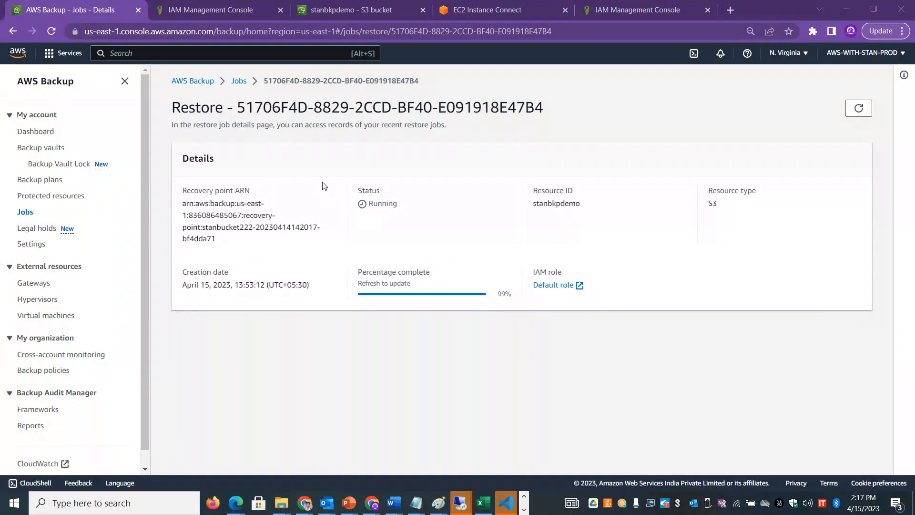
Switch to S3, refresh the stanbkpdemo object list, and verify the restored objects there and in stanbucket333
{"action": "left_click", "coordinate": [334, 14]}
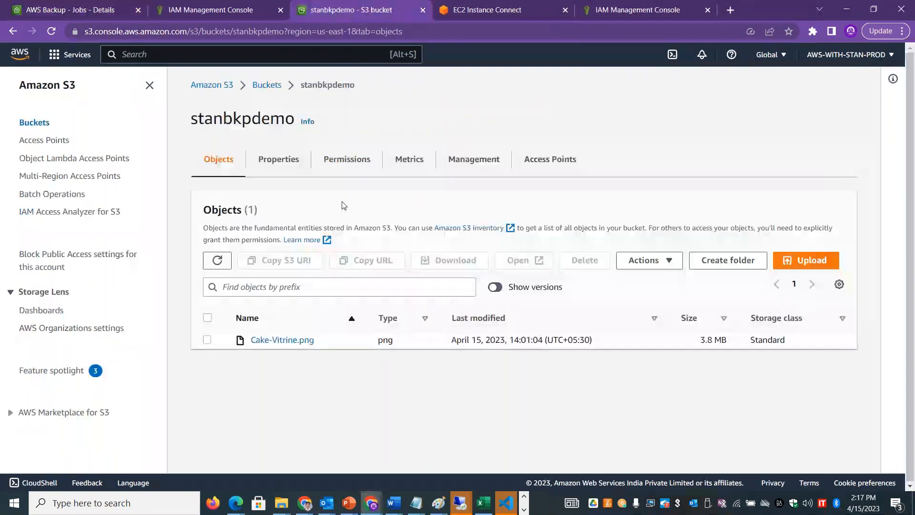
{"action": "left_click", "coordinate": [217, 260]}
{"action": "left_click", "coordinate": [217, 260]}
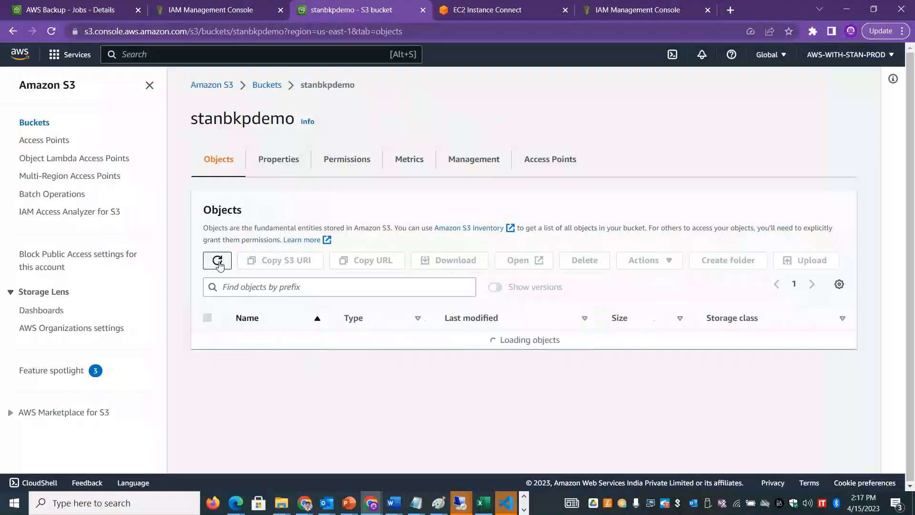
{"action": "double_click", "coordinate": [242, 110]}
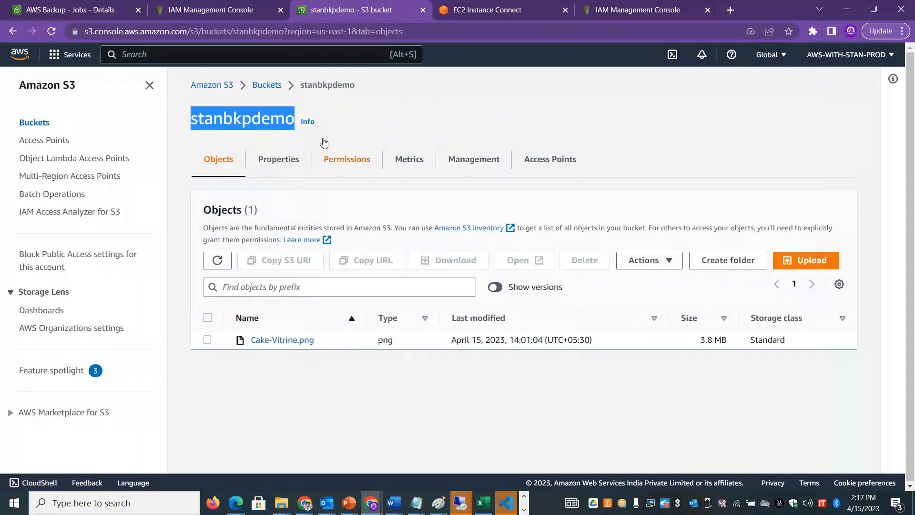
{"action": "left_click", "coordinate": [272, 90]}
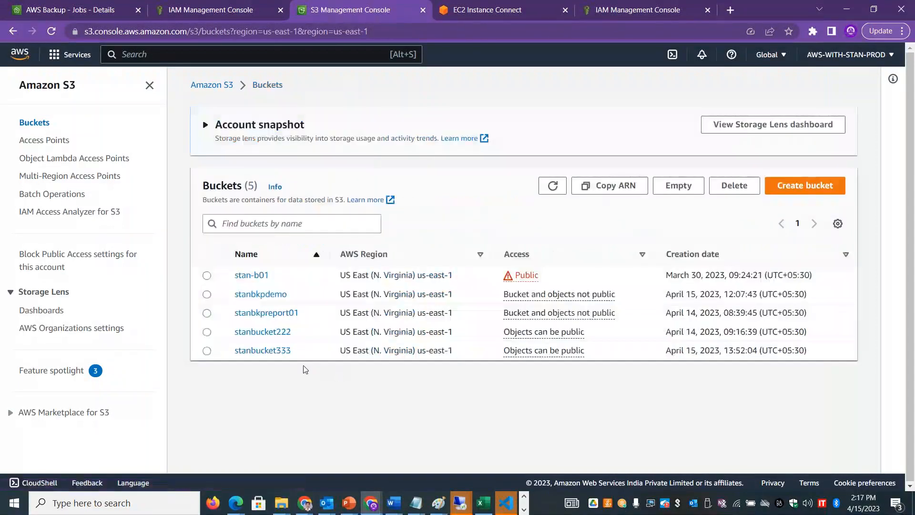
{"action": "left_click", "coordinate": [279, 353]}
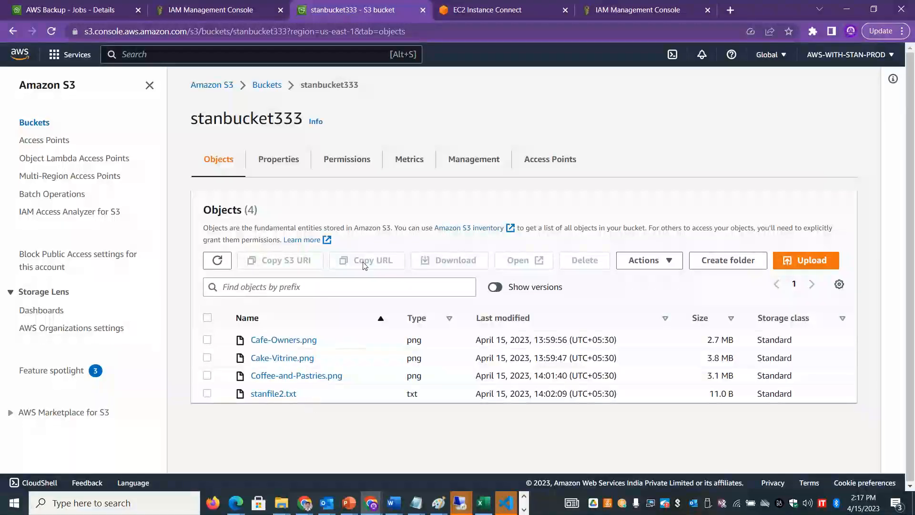
{"action": "left_click", "coordinate": [218, 260]}
Return to AWS Backup, go back to the restore jobs list, and refresh the job statuses
{"action": "left_click", "coordinate": [100, 11]}
{"action": "left_click", "coordinate": [238, 82]}
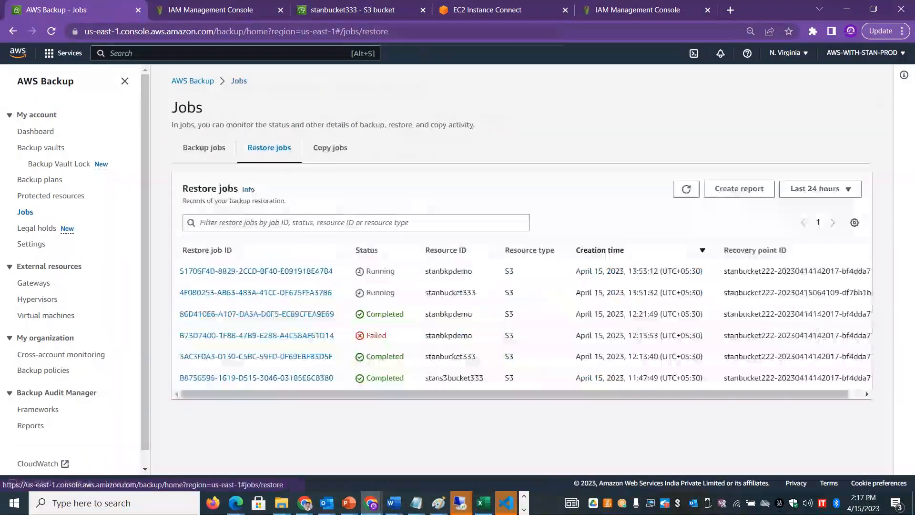
{"action": "left_click", "coordinate": [688, 191]}
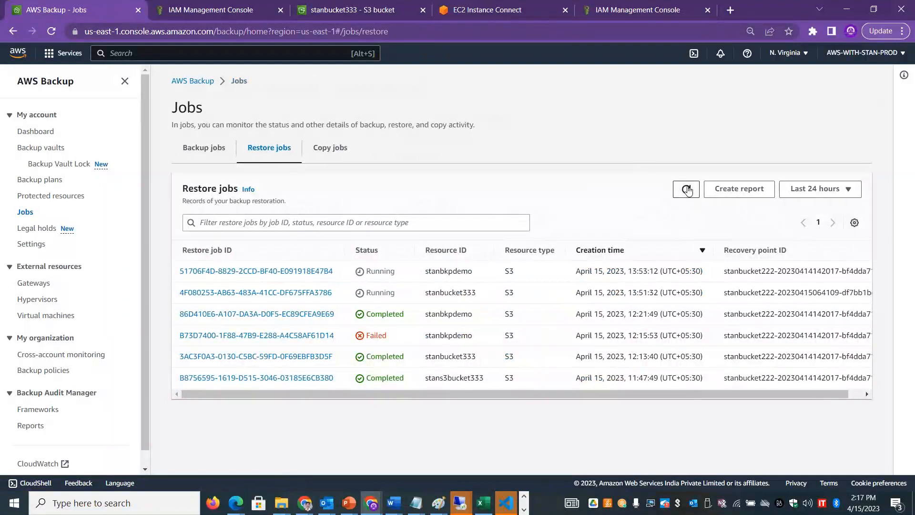
Recheck the restored objects of stanbucket333 and stanbkpdemo in S3, and return to the restore jobs list in AWS Backup
{"action": "left_click", "coordinate": [366, 5]}
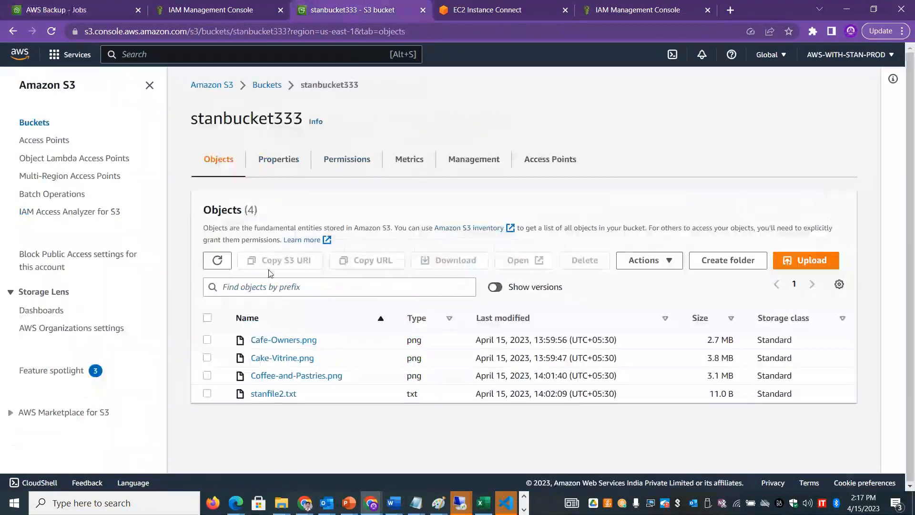
{"action": "left_click", "coordinate": [264, 89]}
{"action": "left_click", "coordinate": [269, 294]}
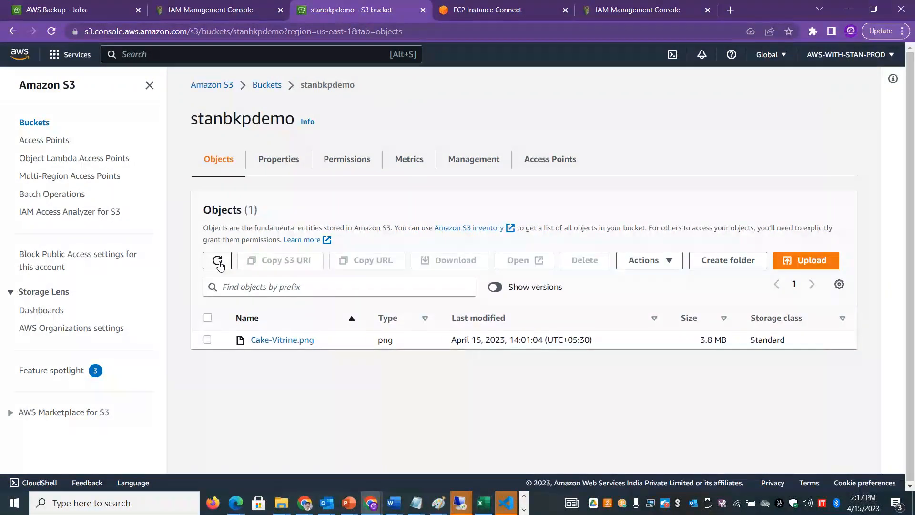
{"action": "left_click", "coordinate": [96, 7]}
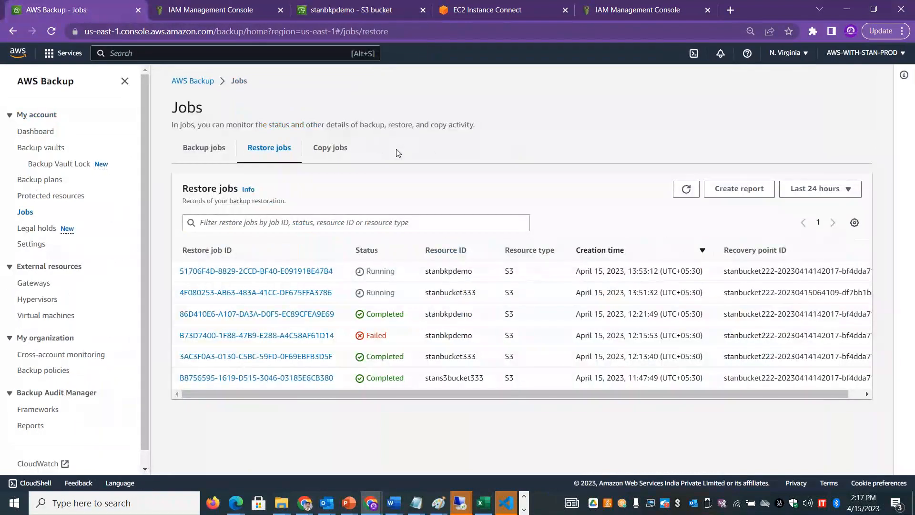